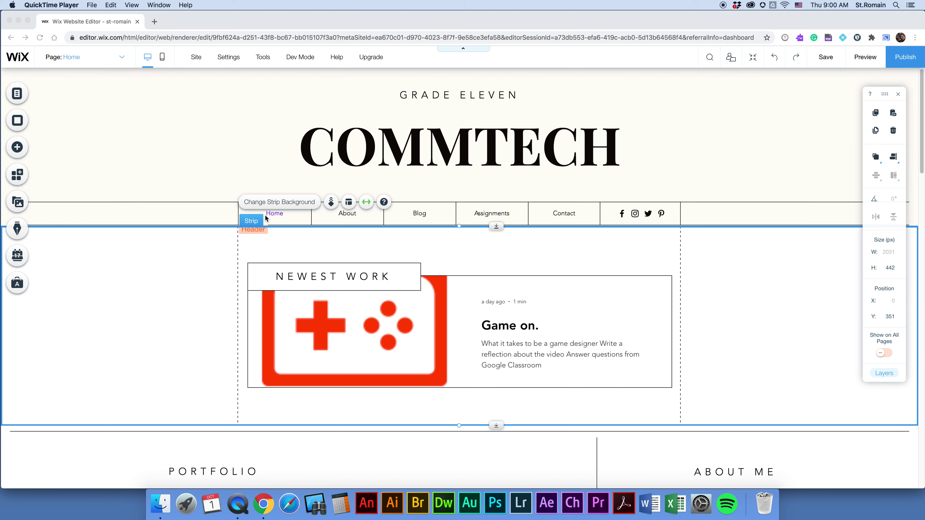
# Step: Set the home page's Newest Work feed to show 7 posts and look through the expanded feed
pyautogui.click(279, 244)
pyautogui.click(319, 280)
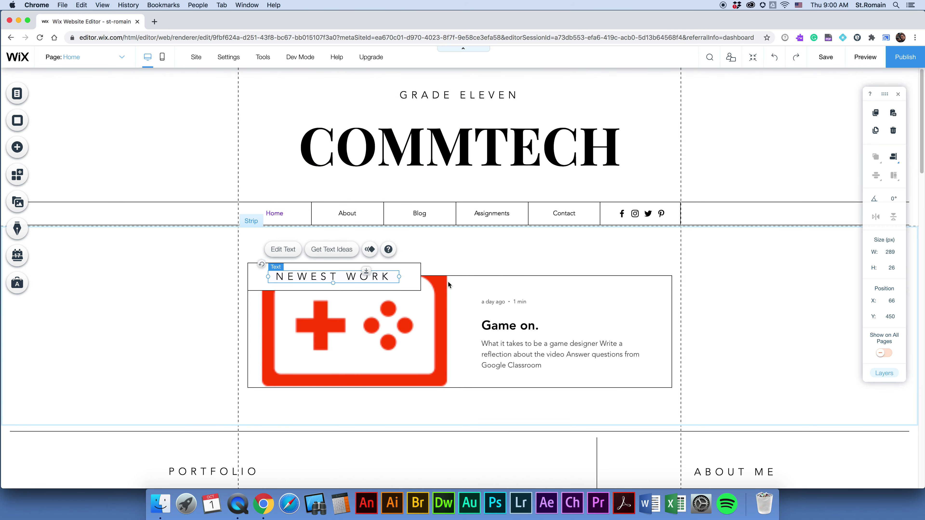
pyautogui.click(505, 293)
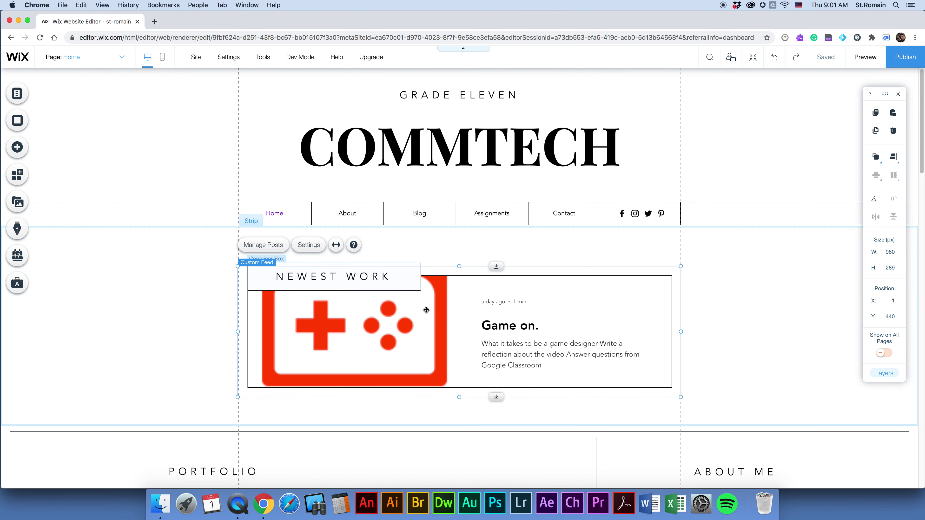
pyautogui.click(307, 245)
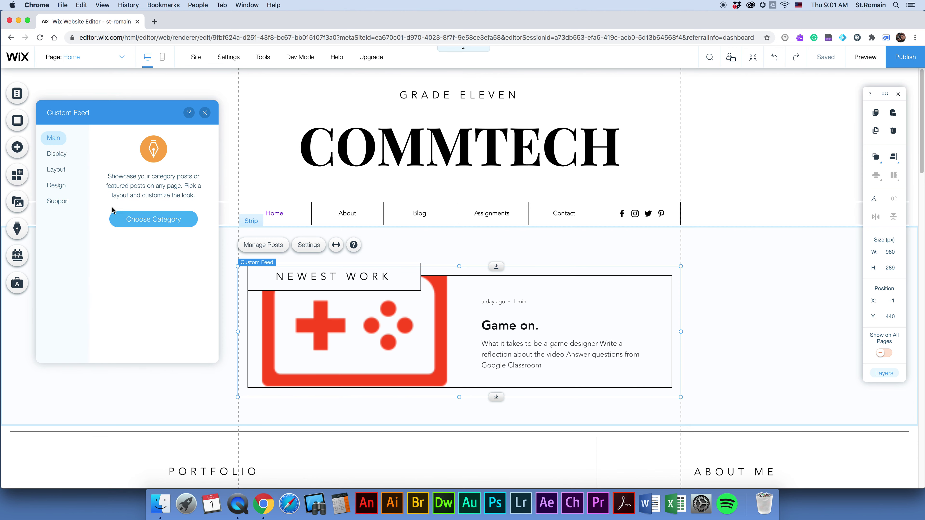
pyautogui.click(57, 169)
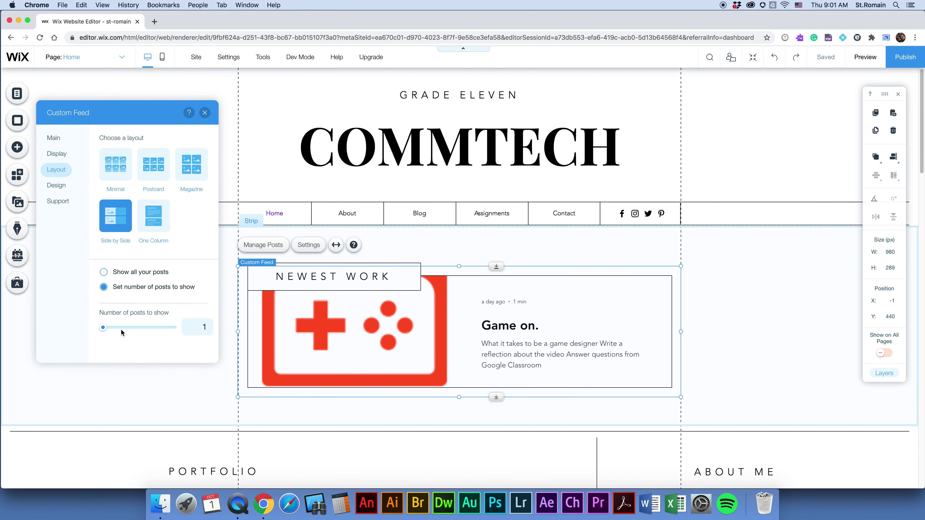
pyautogui.moveTo(105, 329); pyautogui.dragTo(118, 327)
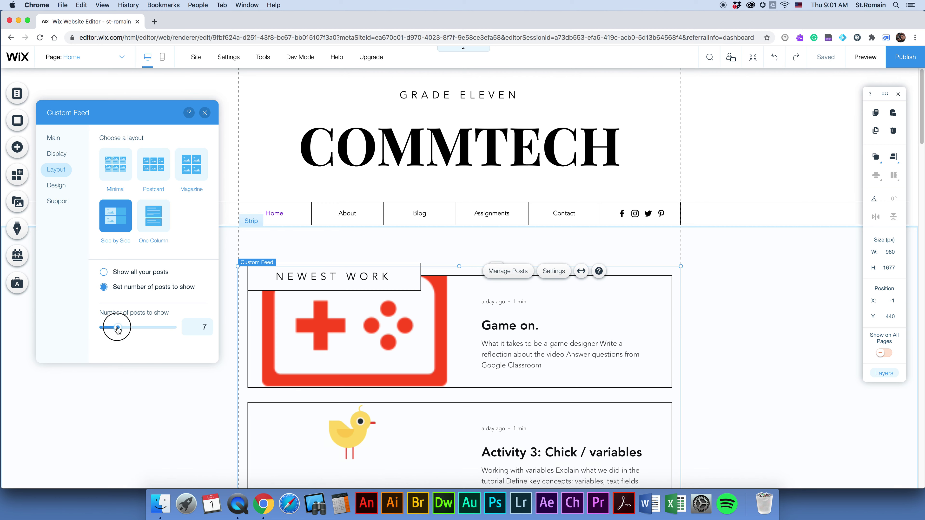
pyautogui.scroll(-5, 668, 308)
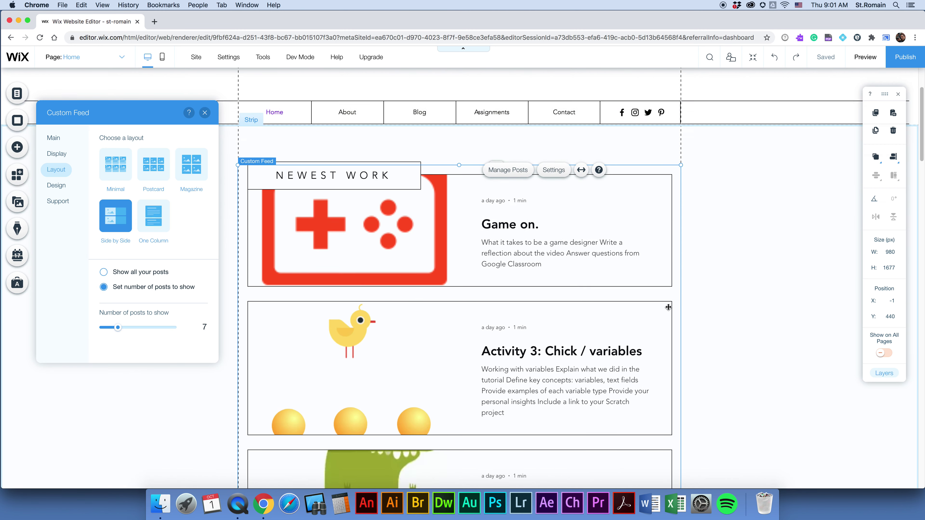
pyautogui.scroll(-14, 668, 308)
pyautogui.scroll(9, 644, 300)
pyautogui.scroll(10, 644, 300)
# Step: Set the Newest Work feed's number of posts to show to 1
pyautogui.moveTo(118, 328); pyautogui.dragTo(106, 332)
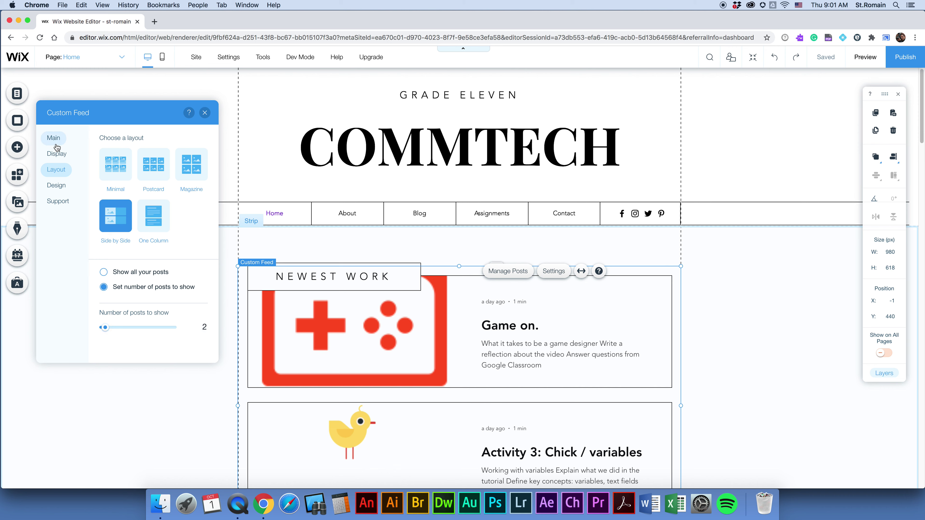
pyautogui.moveTo(108, 332); pyautogui.dragTo(103, 327)
# Step: Examine the category choices for the Newest Work feed, then close its settings
pyautogui.click(54, 137)
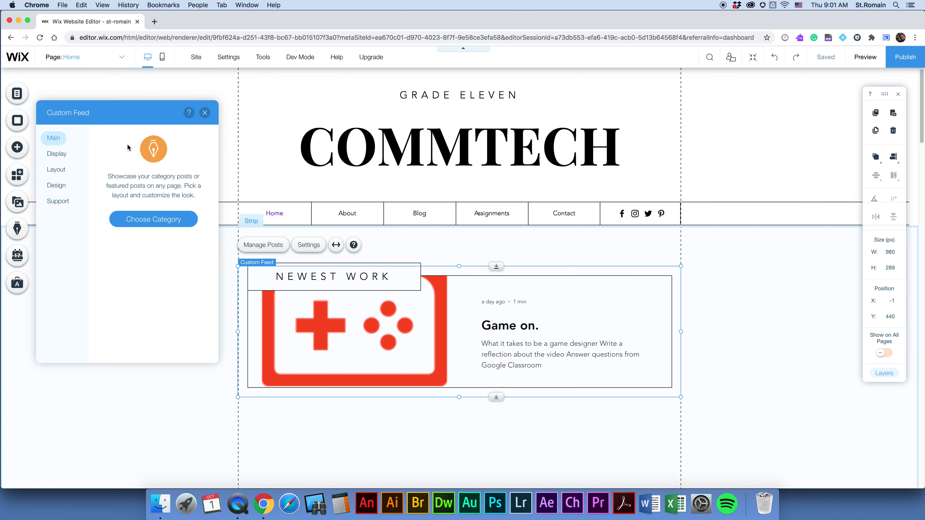
pyautogui.click(154, 220)
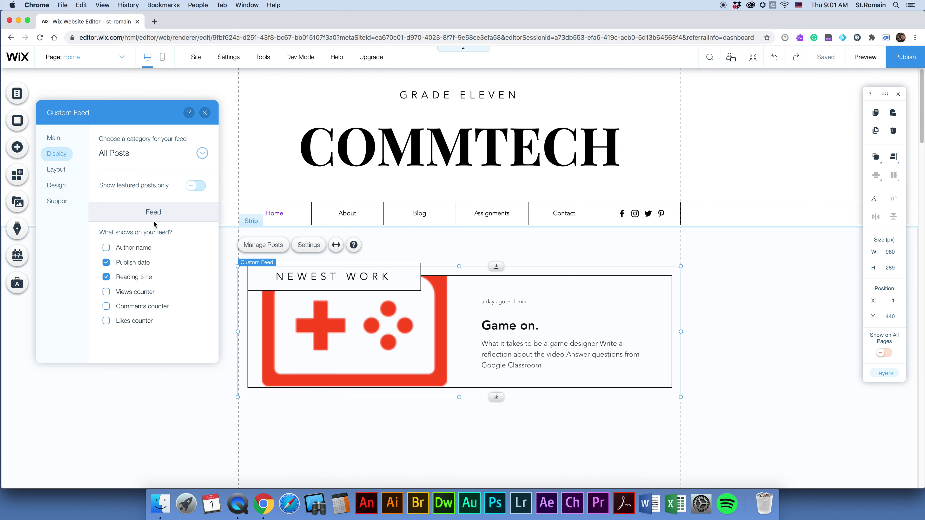
pyautogui.click(139, 156)
pyautogui.click(139, 156)
pyautogui.click(205, 113)
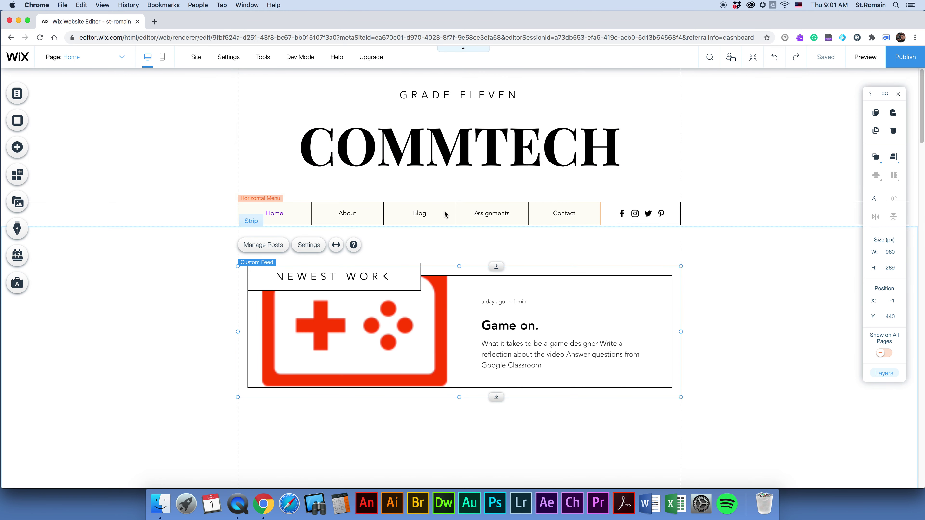
# Step: Add a new page to the site menu and name it Scratch
pyautogui.click(27, 95)
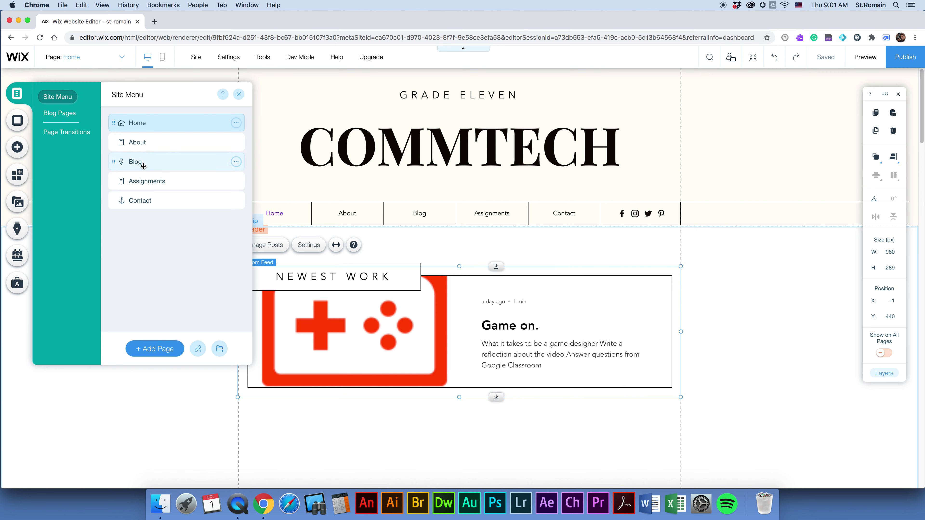
pyautogui.click(157, 349)
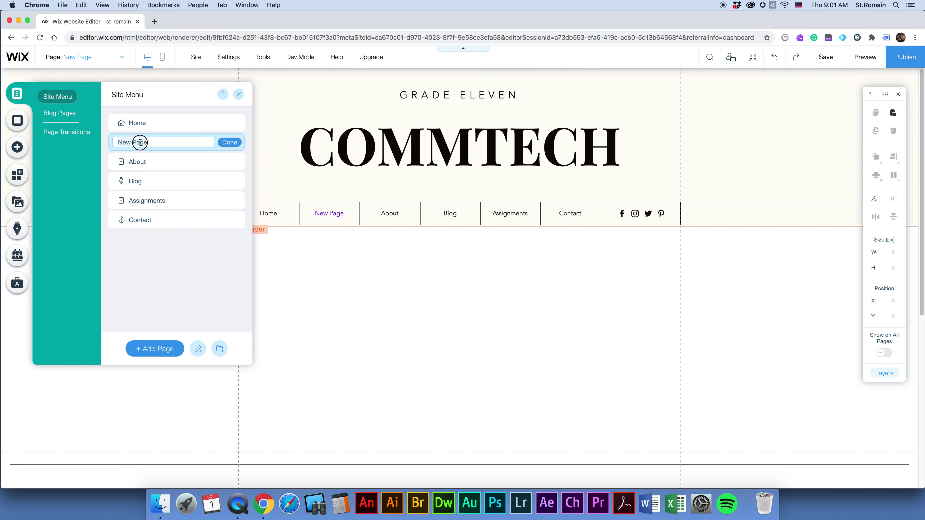
pyautogui.write('S')
pyautogui.press('Return')
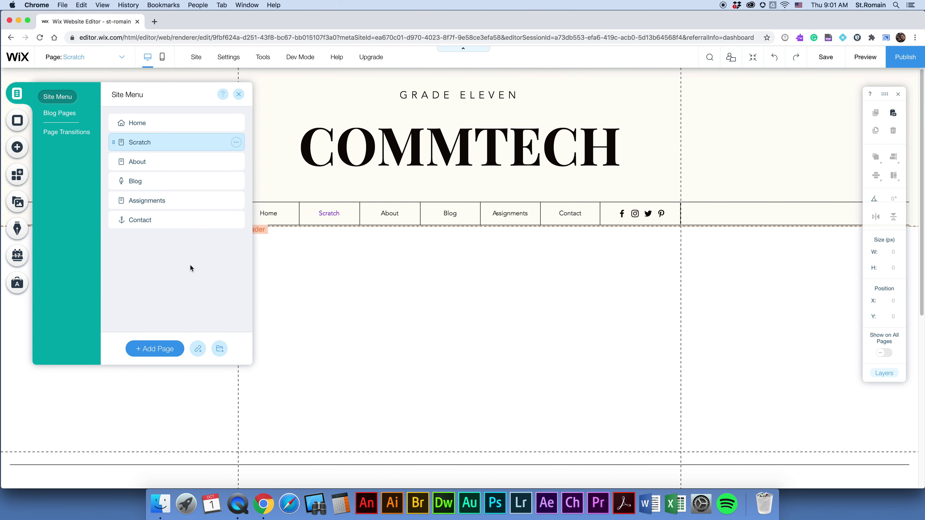
pyautogui.click(178, 126)
pyautogui.click(181, 143)
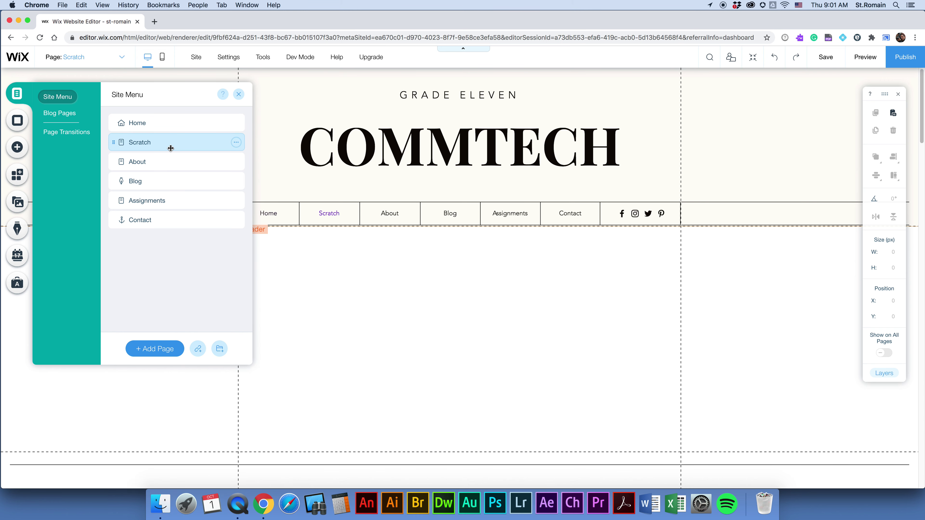
# Step: Add the side-by-side Custom Feed blog element to the Scratch page
pyautogui.click(25, 311)
pyautogui.click(17, 149)
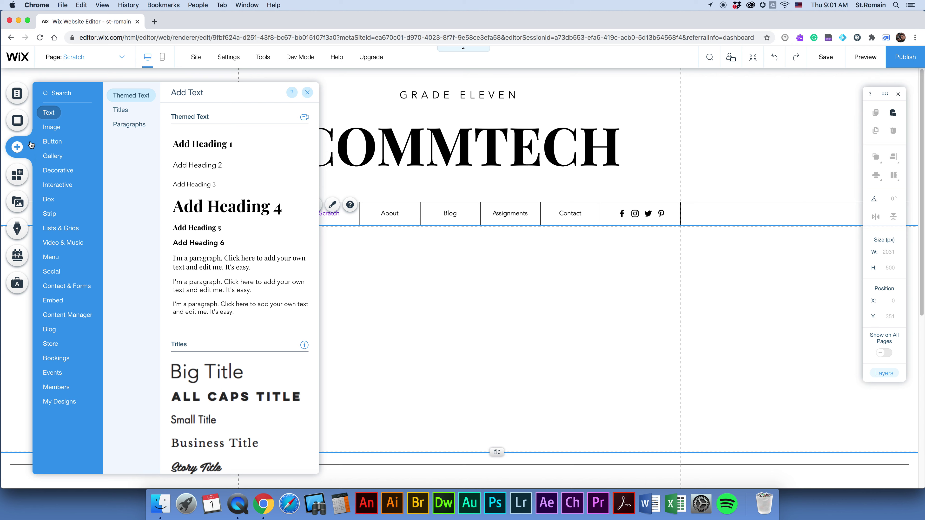
pyautogui.click(52, 142)
pyautogui.click(52, 330)
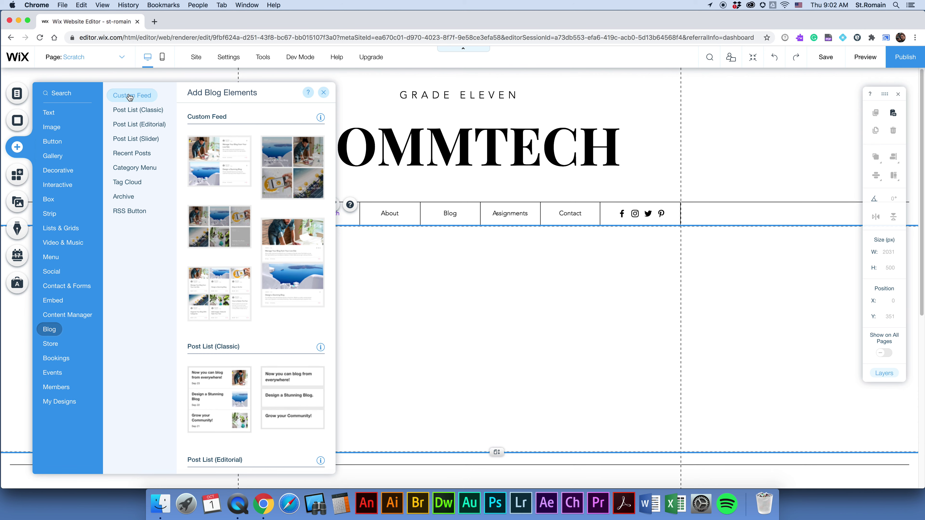
pyautogui.click(213, 161)
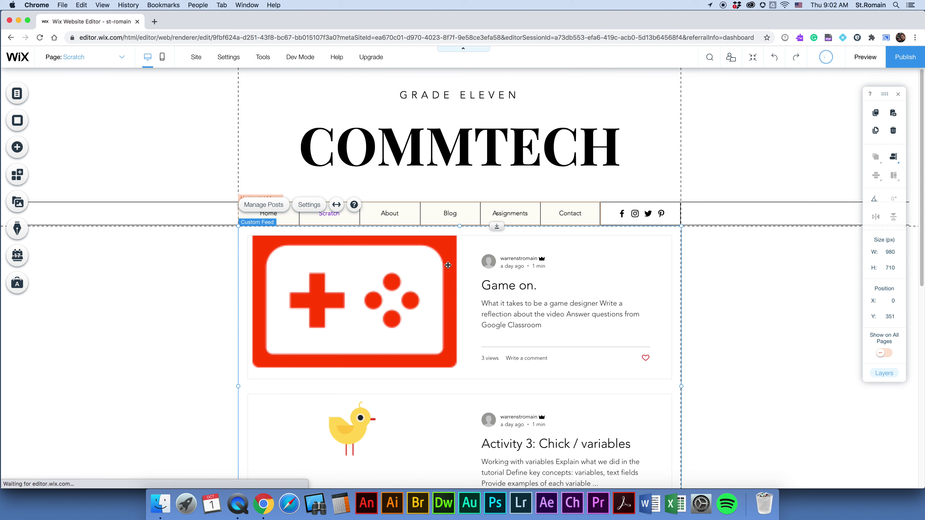
pyautogui.scroll(-5, 544, 314)
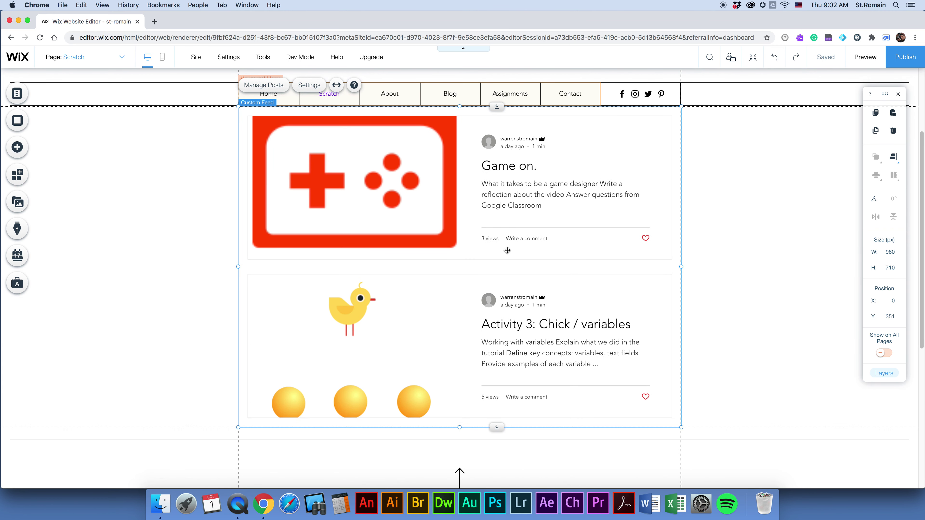
pyautogui.scroll(2, 347, 143)
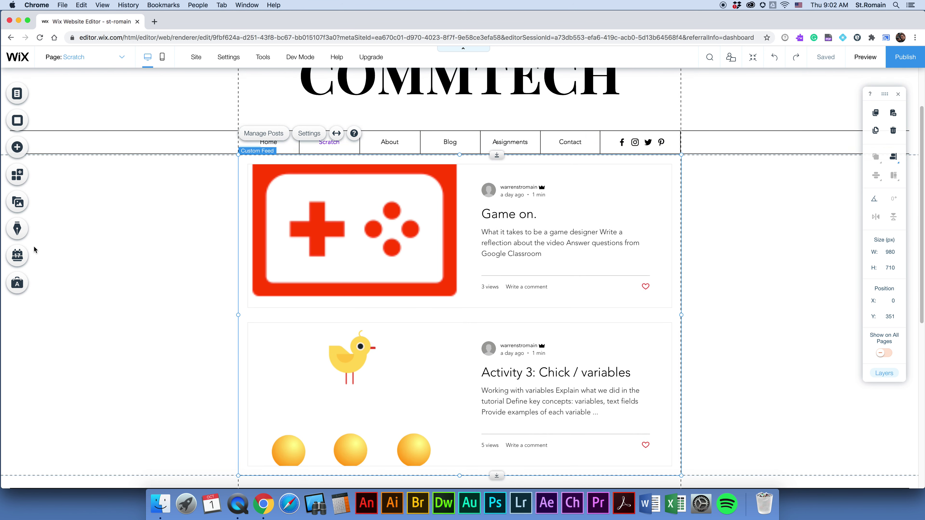
# Step: Open the published "Game on." post for editing and assign it a new category named Game Design
pyautogui.click(17, 231)
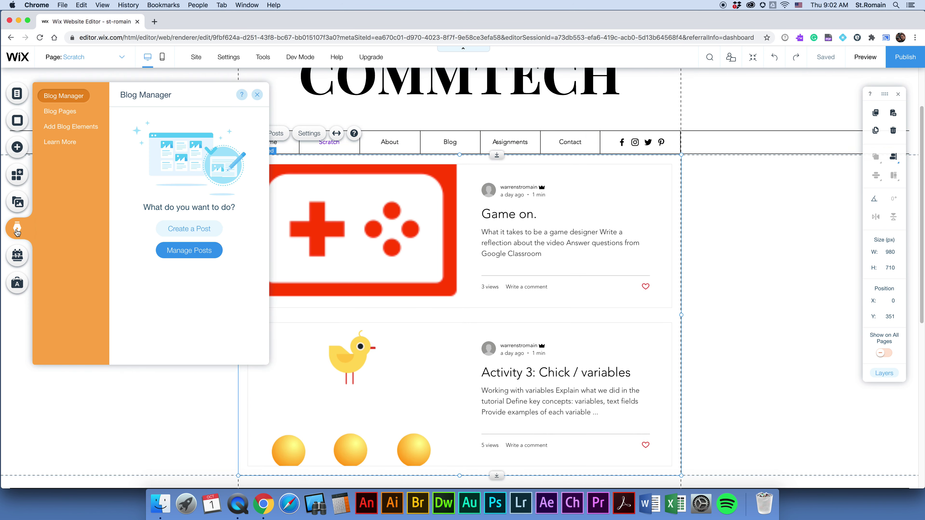
pyautogui.click(186, 252)
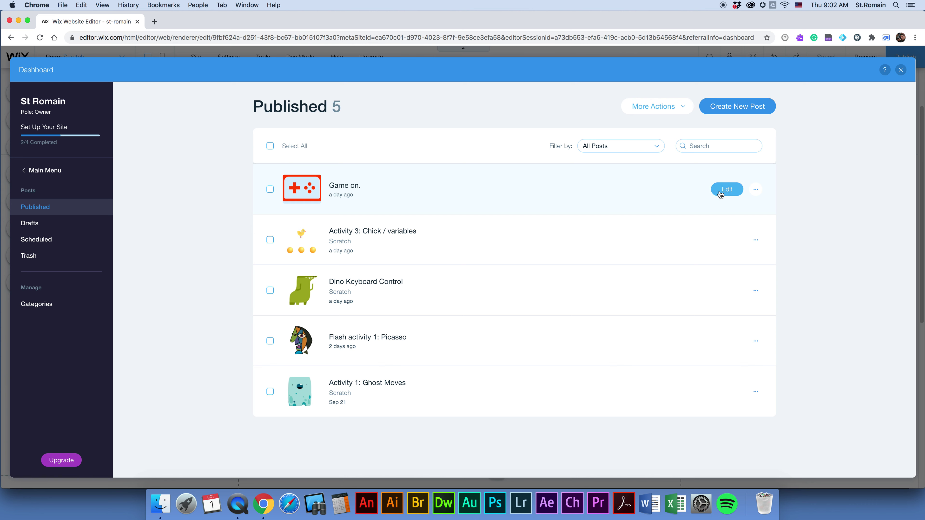
pyautogui.click(733, 193)
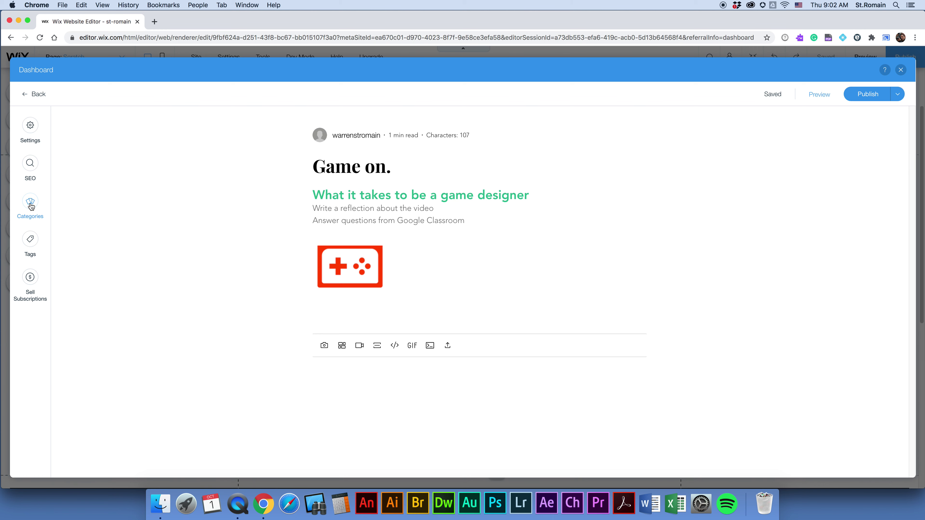
pyautogui.click(28, 207)
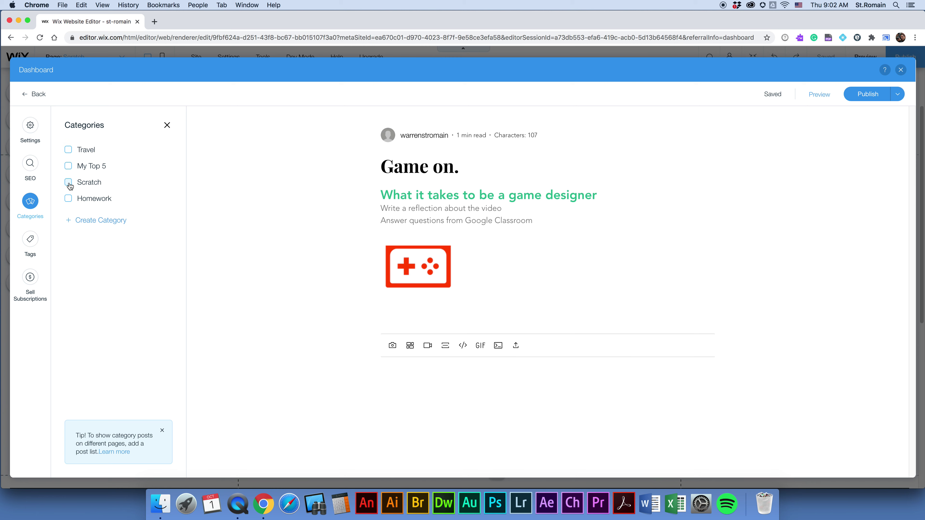
pyautogui.click(82, 224)
pyautogui.click(82, 221)
pyautogui.write('Game Design')
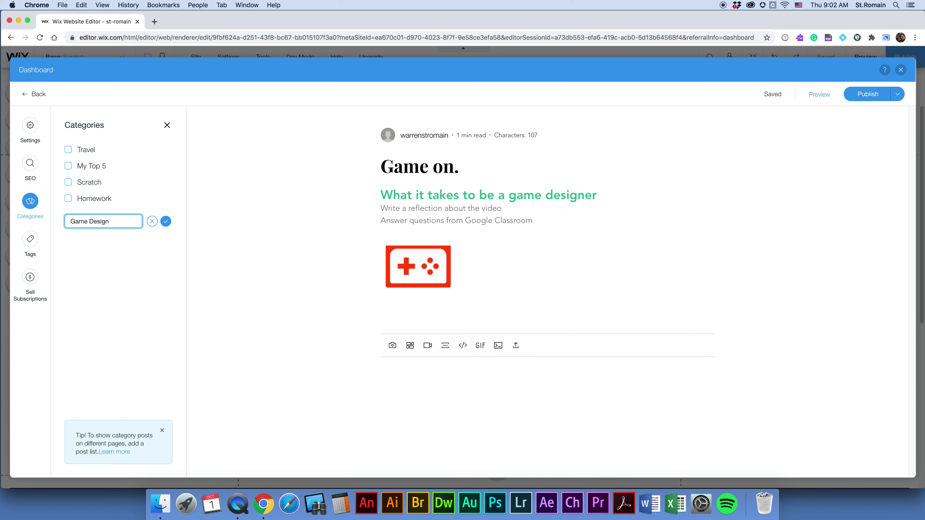
pyautogui.click(168, 226)
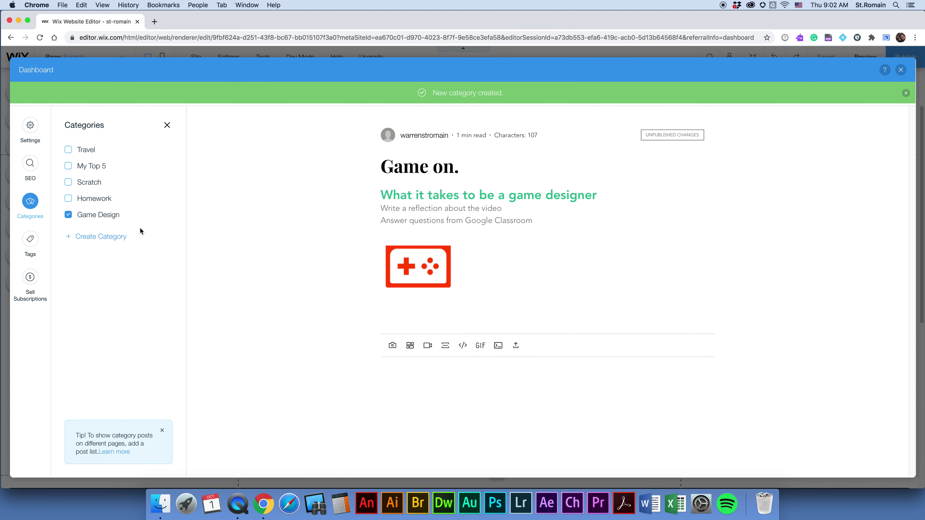
# Step: Create a Flash category, unassign it from the "Game on." post, and publish the post
pyautogui.click(92, 241)
pyautogui.click(93, 236)
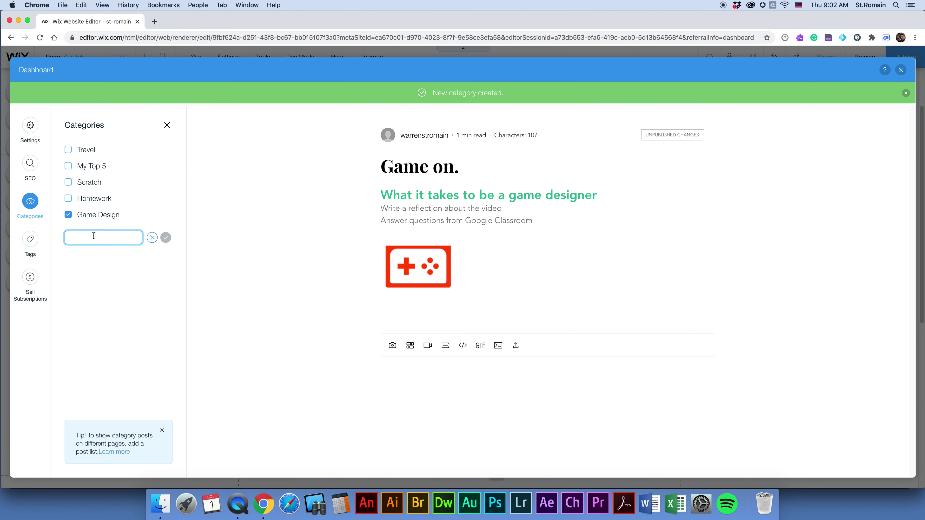
pyautogui.write('Flash')
pyautogui.click(166, 238)
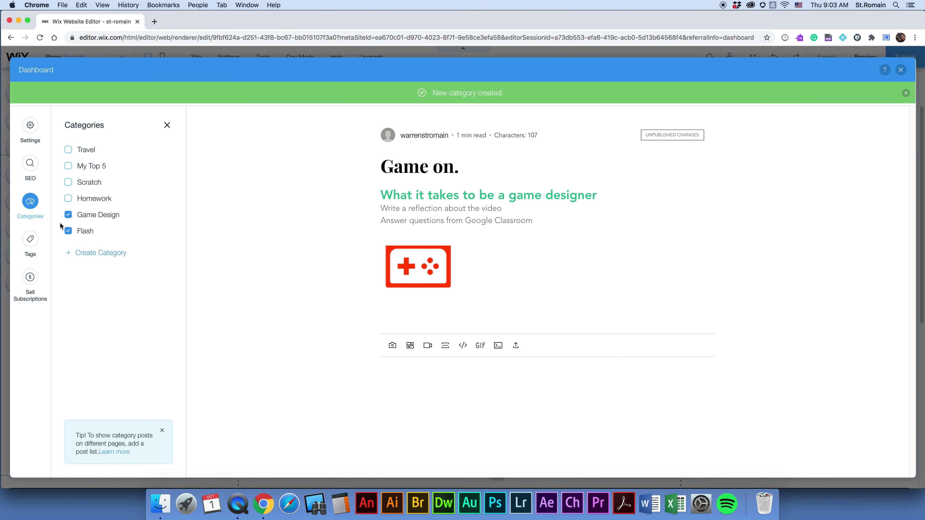
pyautogui.click(68, 232)
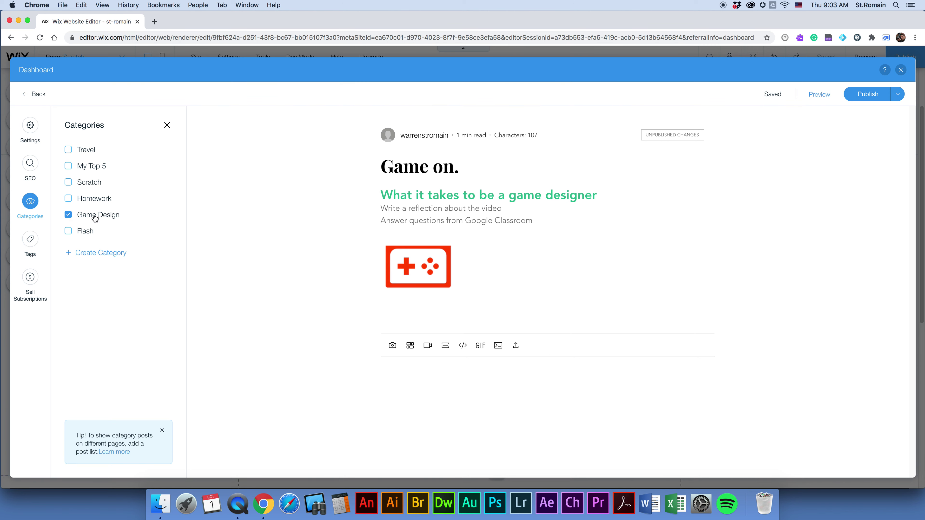
pyautogui.click(867, 95)
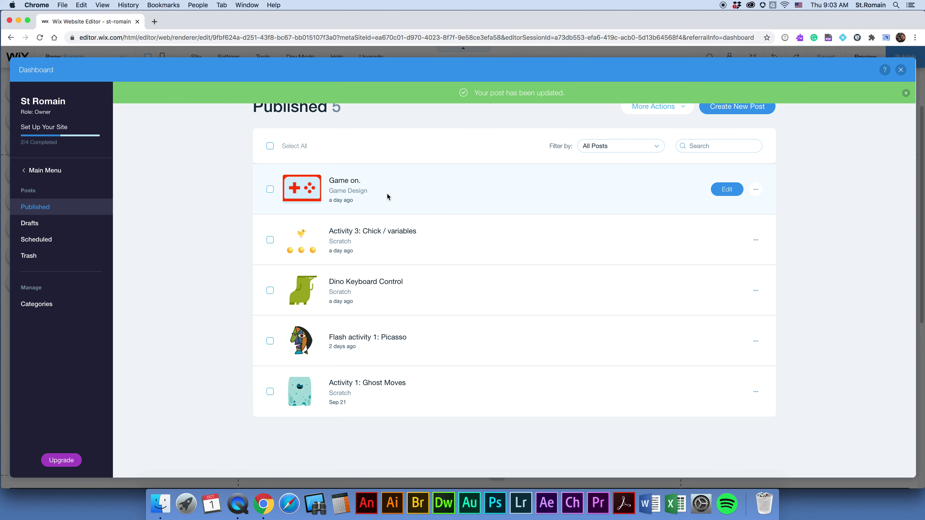
# Step: Check the categories assigned to the "Activity 3: Chick / variables" post and republish it
pyautogui.click(715, 240)
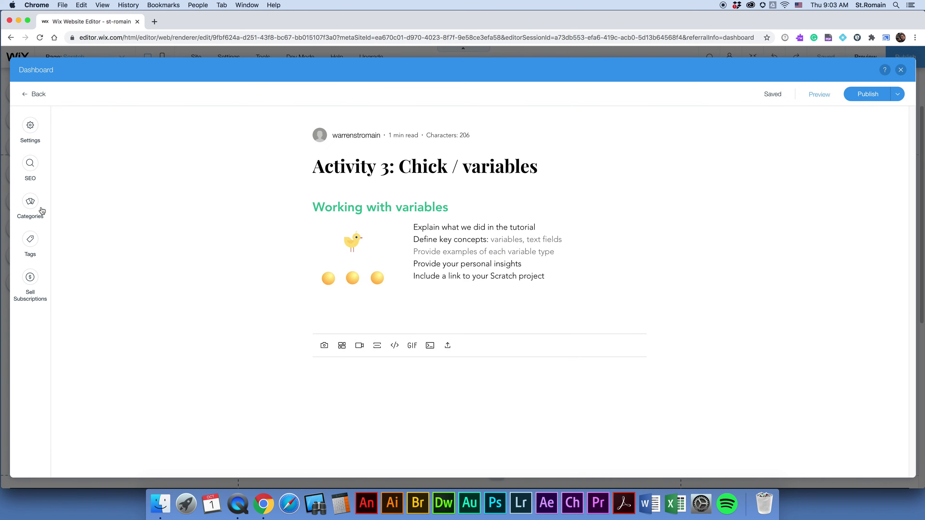
pyautogui.click(31, 205)
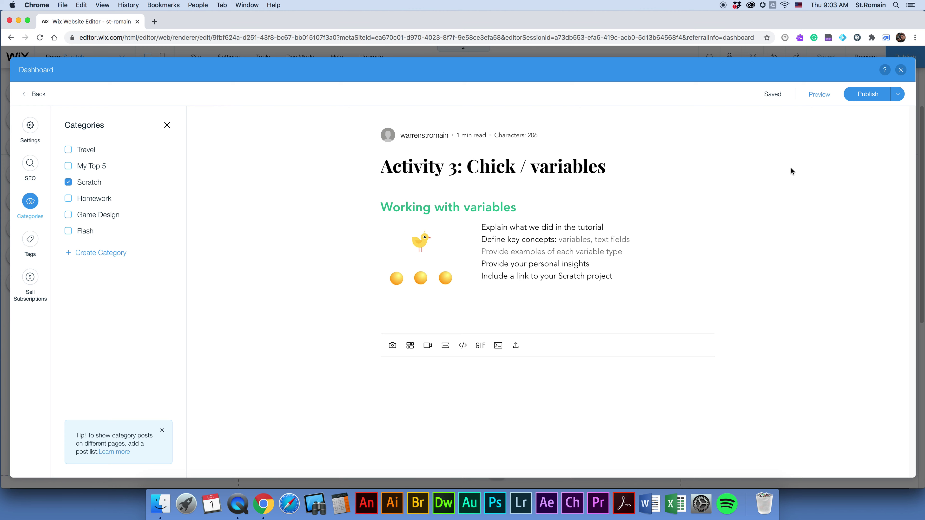
pyautogui.click(874, 96)
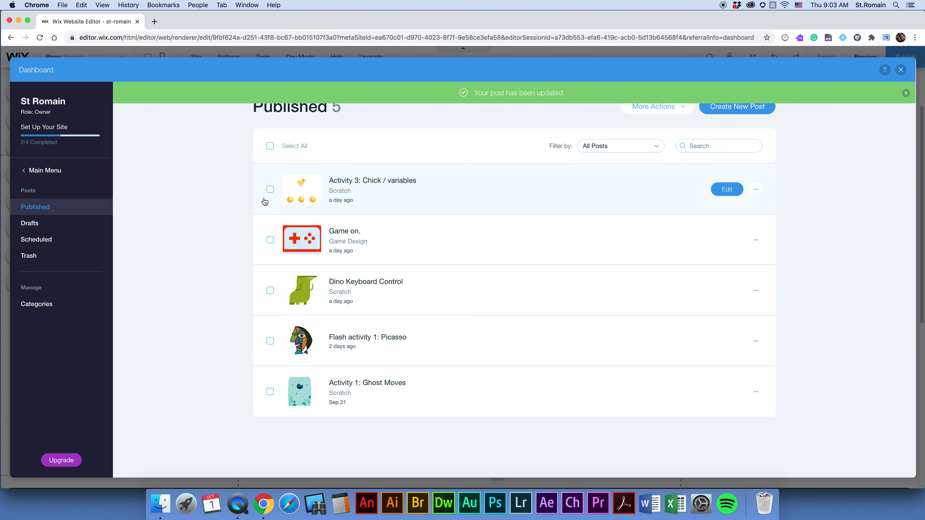
# Step: Open the blog's category management from the post manager and delete the Travel category
pyautogui.click(44, 307)
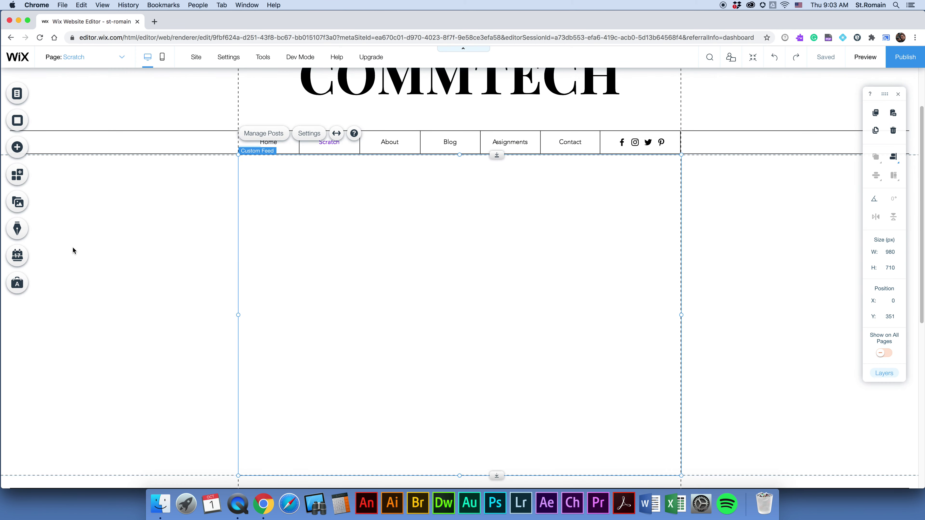
pyautogui.click(17, 231)
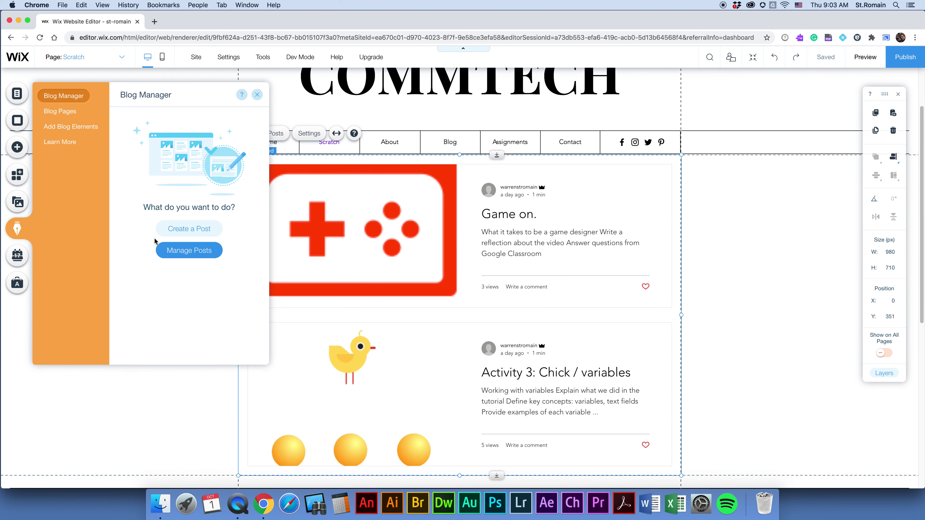
pyautogui.click(165, 246)
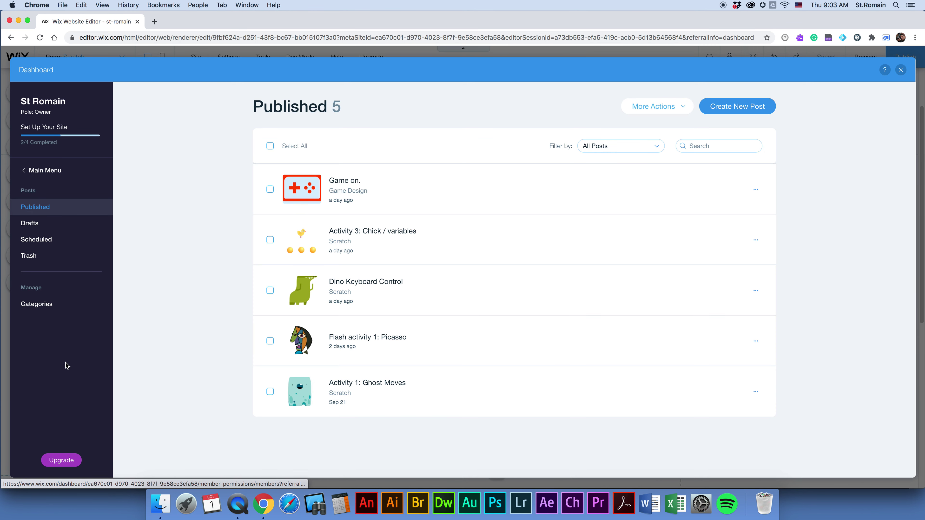
pyautogui.click(38, 306)
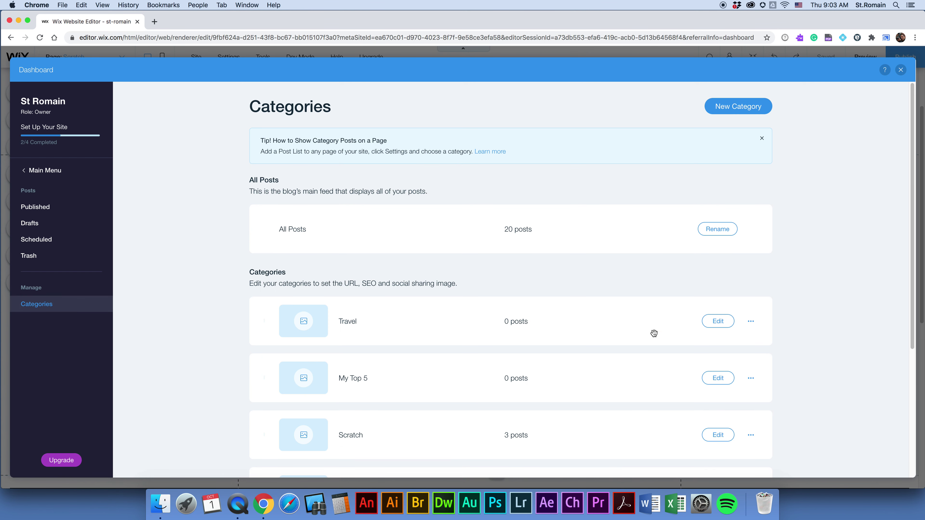
pyautogui.click(751, 321)
pyautogui.click(720, 322)
pyautogui.click(566, 309)
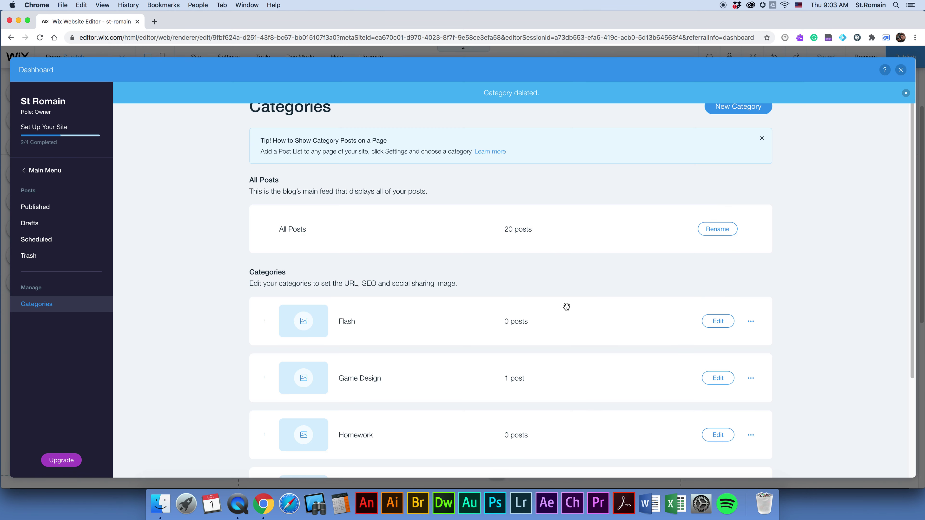
# Step: Delete the My Top 5 category from the blog's category list
pyautogui.scroll(-4, 411, 335)
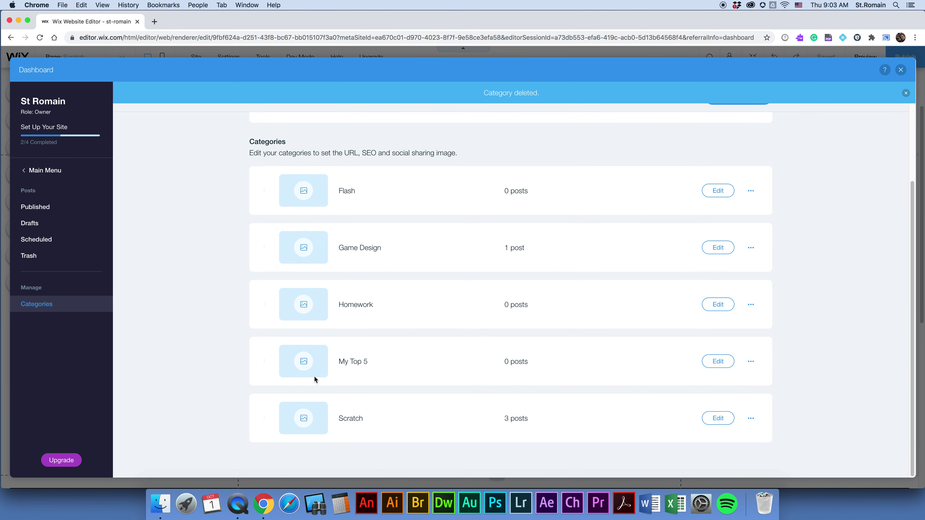
pyautogui.click(751, 361)
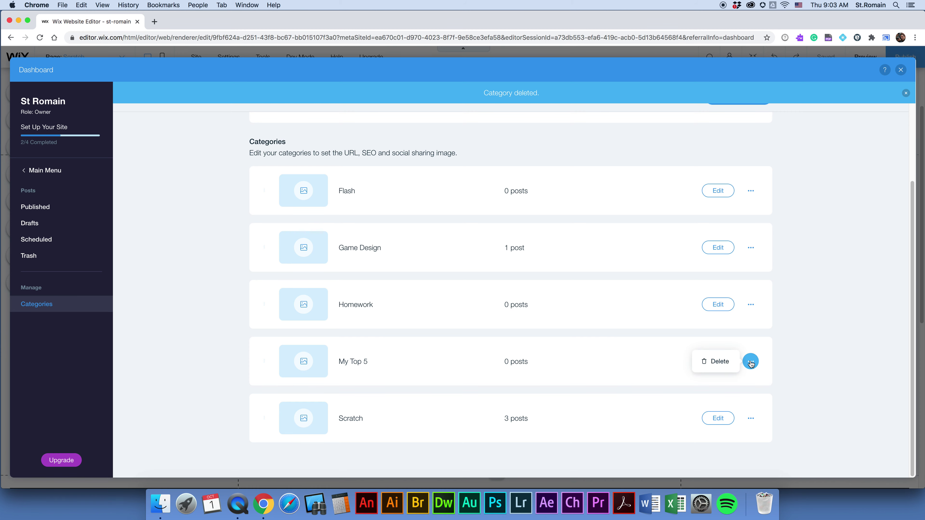
pyautogui.click(723, 368)
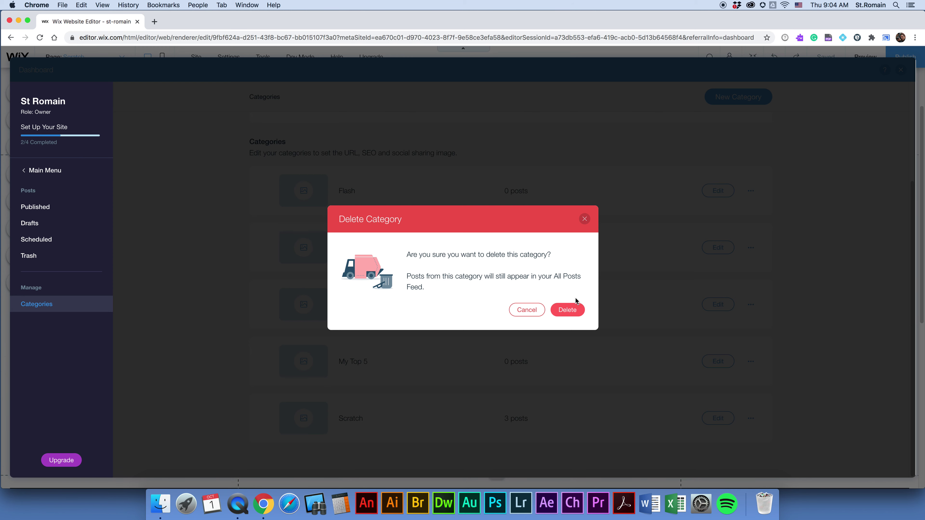
pyautogui.click(565, 310)
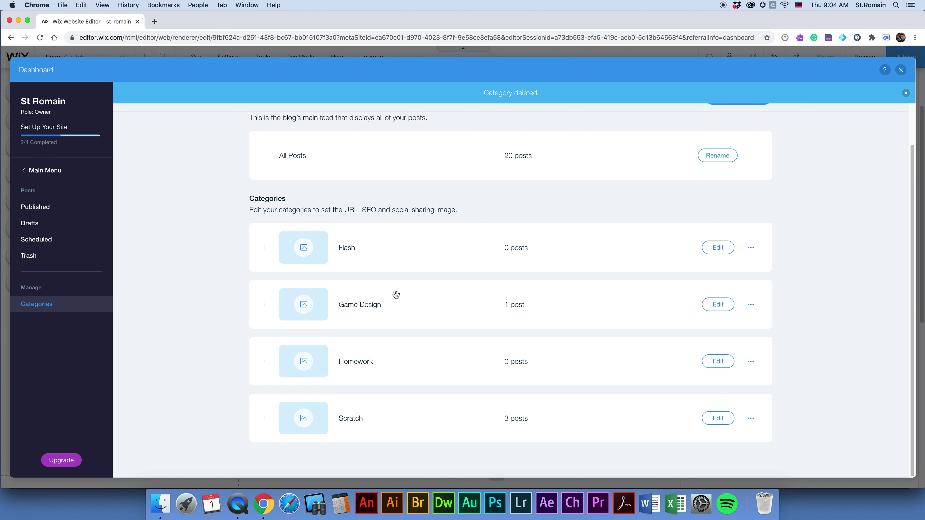
# Step: Open the published "Dino Keyboard Control" post, check its assigned categories, and close the dashboard
pyautogui.click(40, 171)
pyautogui.moveTo(47, 240)
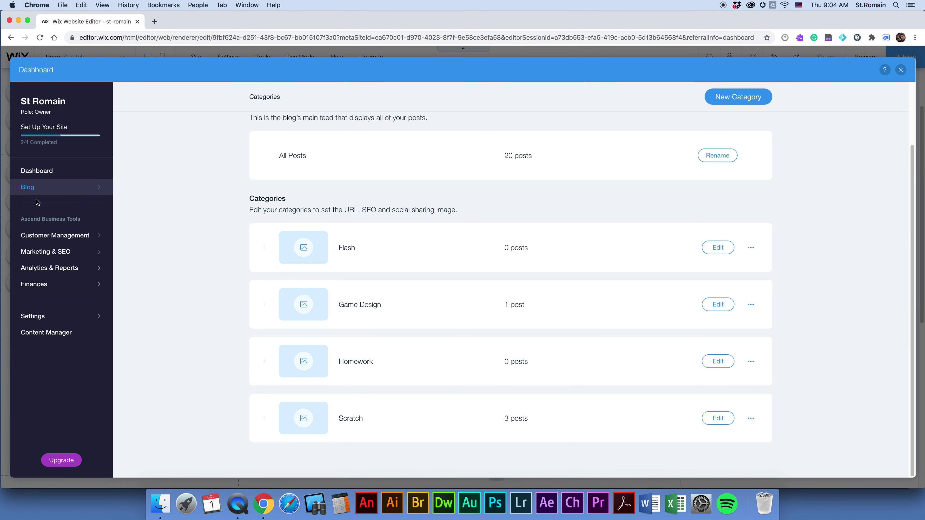
pyautogui.click(35, 187)
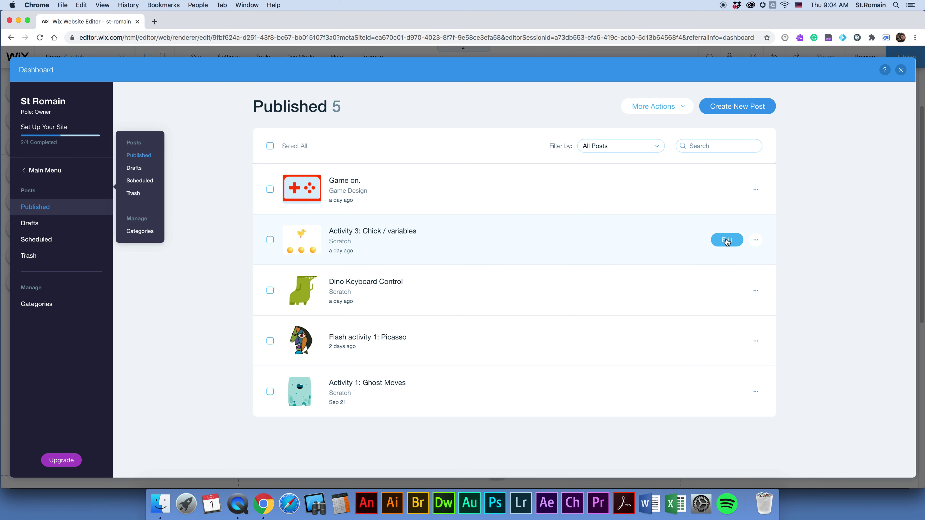
pyautogui.click(727, 291)
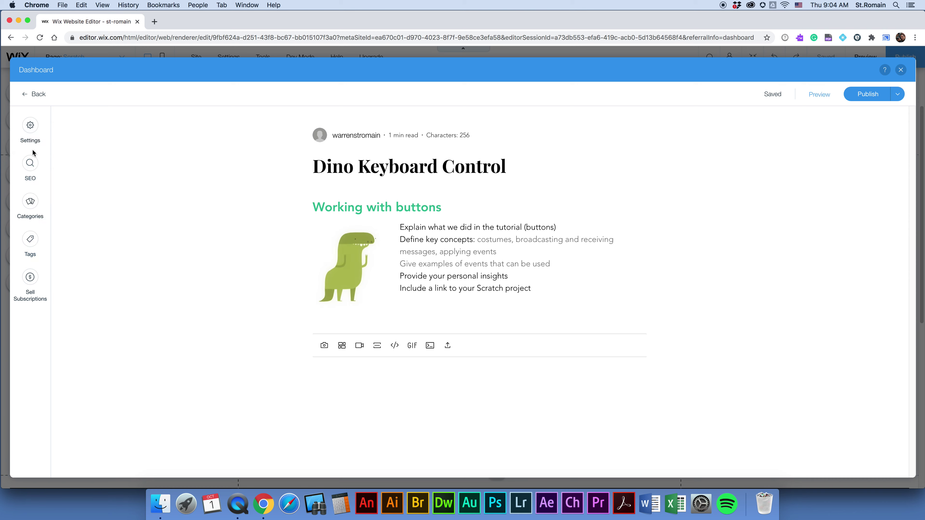
pyautogui.click(30, 201)
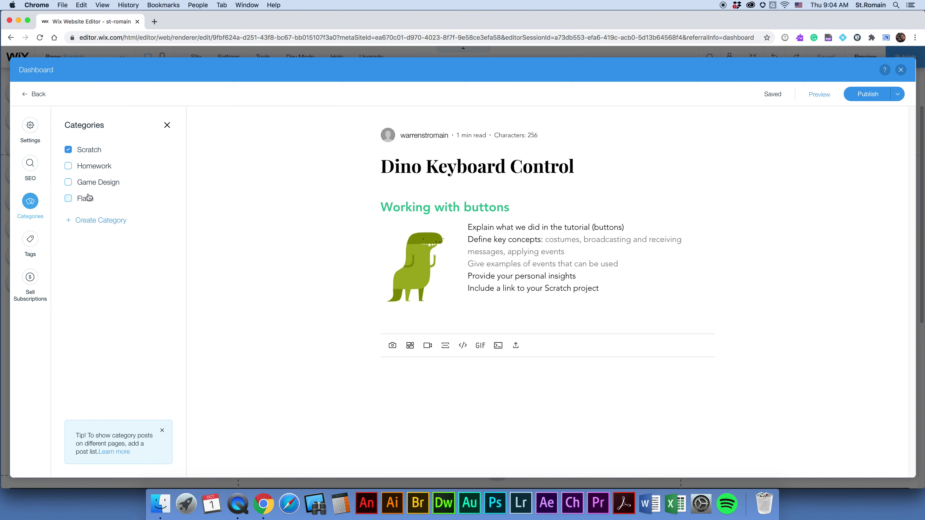
pyautogui.click(901, 70)
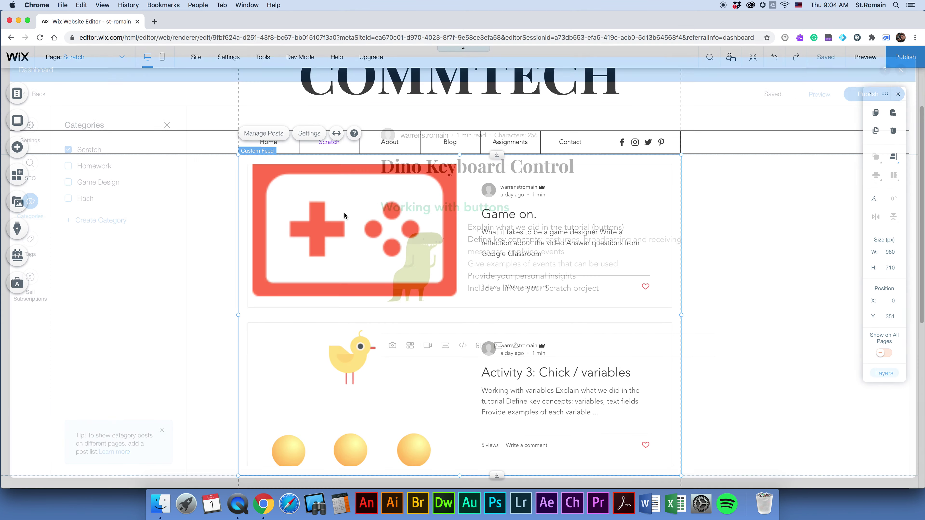
# Step: Open the "Flash activity 1: Picasso" post from the post manager, assign it the Flash category, and publish it
pyautogui.click(17, 235)
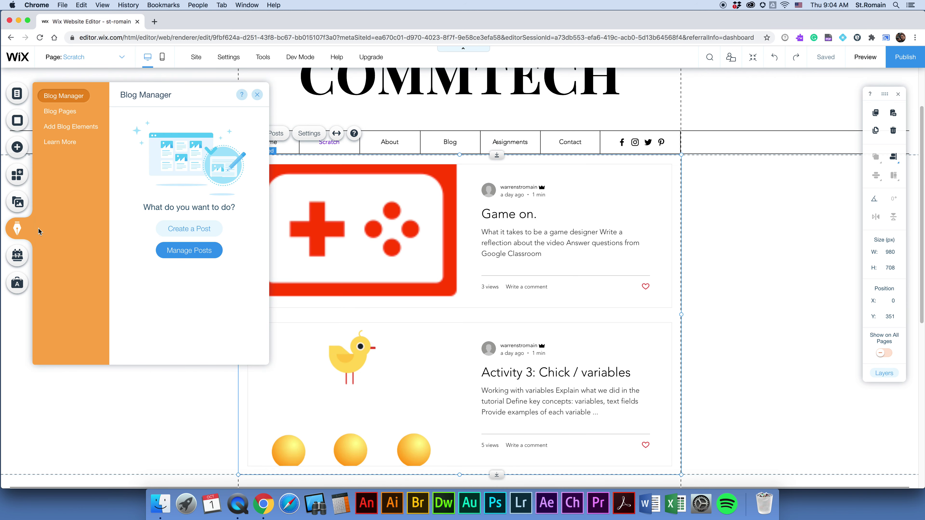
pyautogui.click(188, 251)
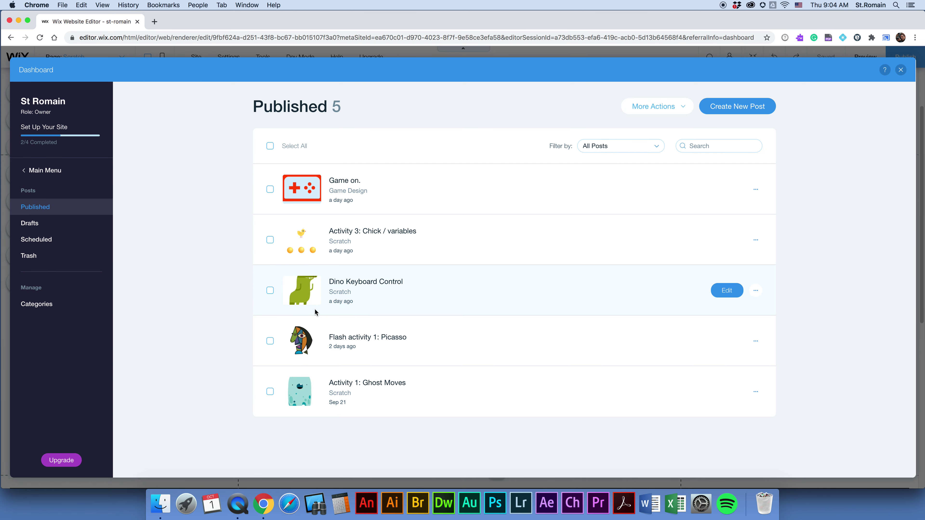
pyautogui.click(756, 343)
pyautogui.click(539, 348)
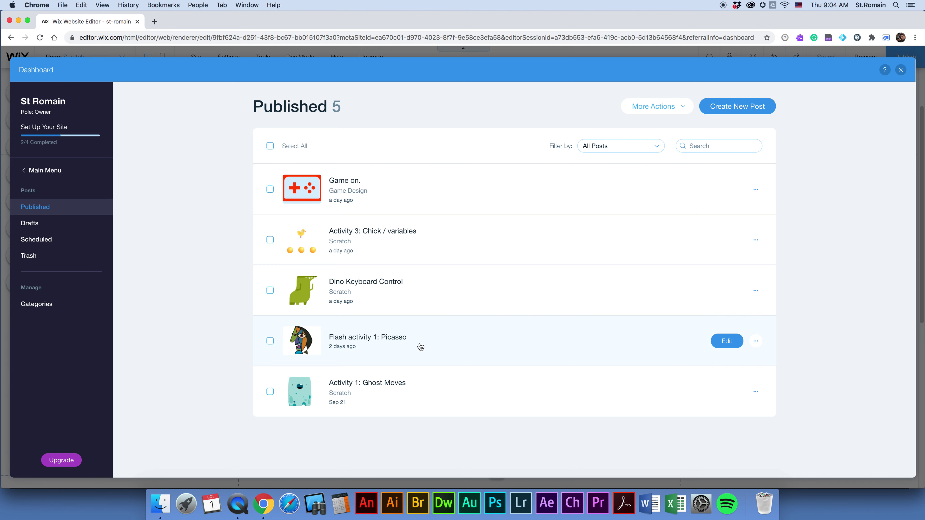
pyautogui.click(393, 342)
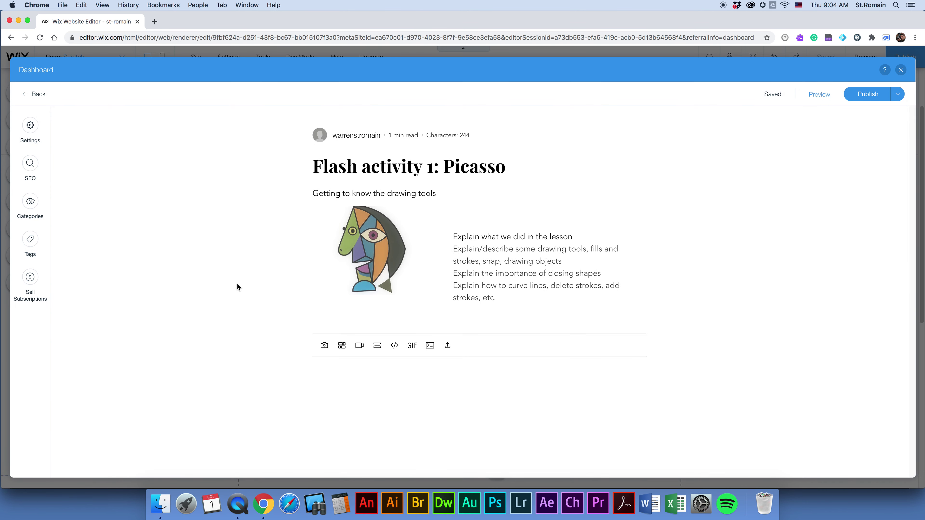
pyautogui.click(30, 204)
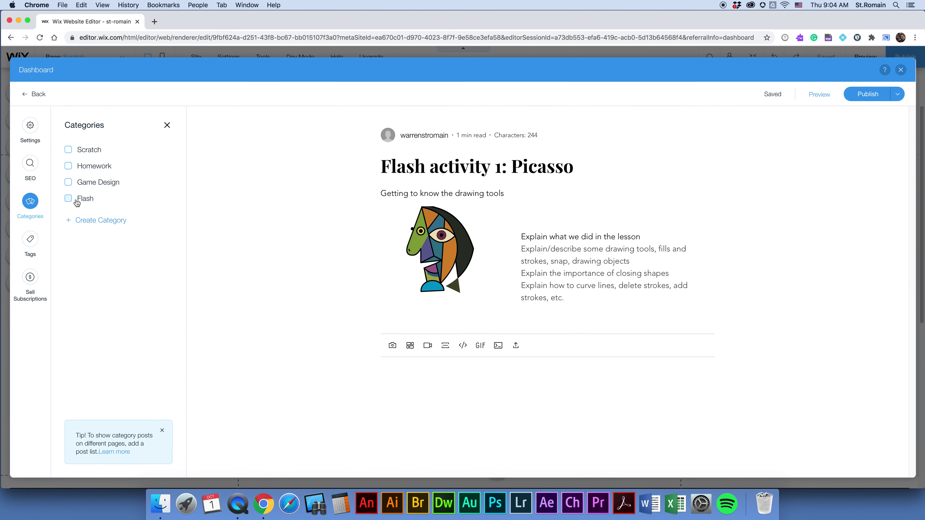
pyautogui.click(862, 96)
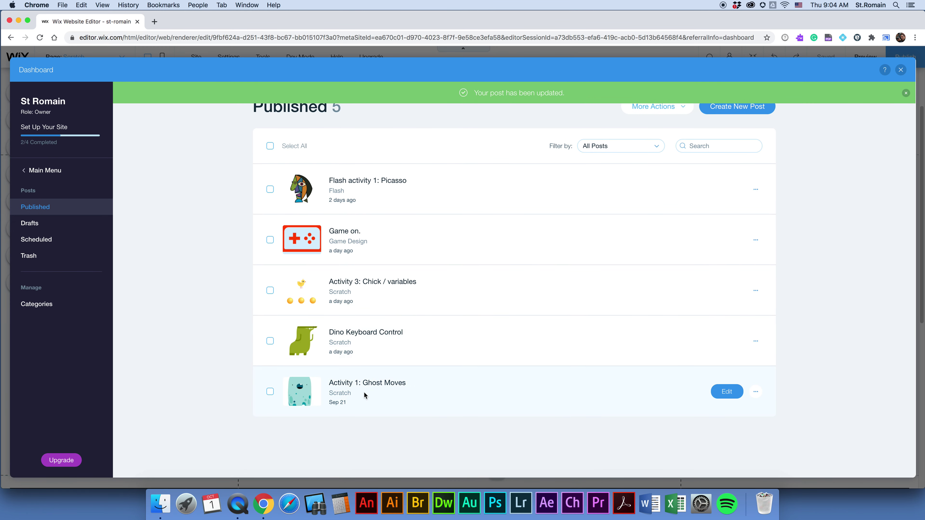
# Step: Check the categories assigned to the "Activity 1: Ghost Moves" post and republish it
pyautogui.click(735, 393)
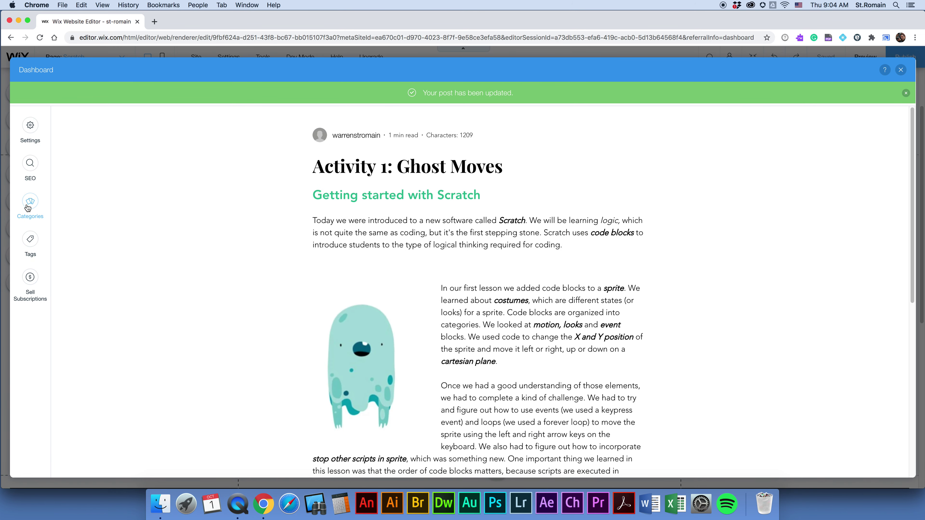
pyautogui.click(31, 203)
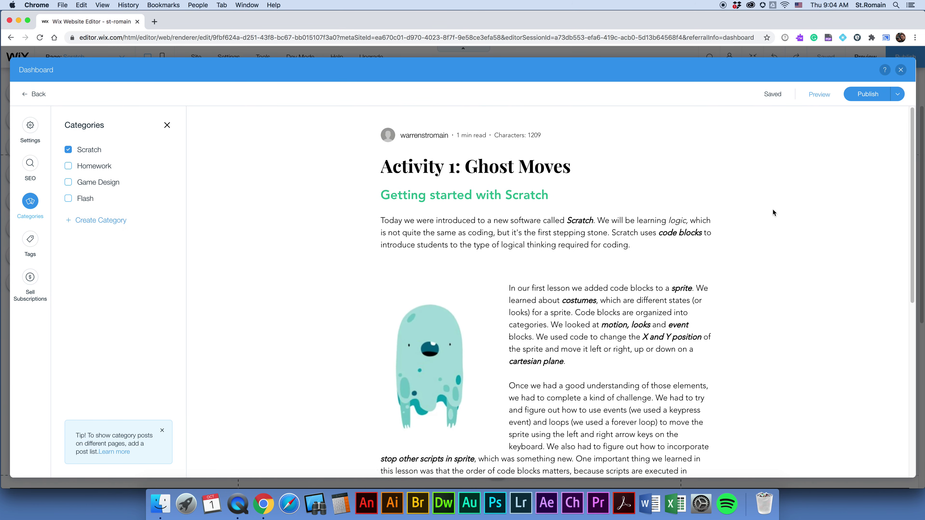
pyautogui.click(865, 95)
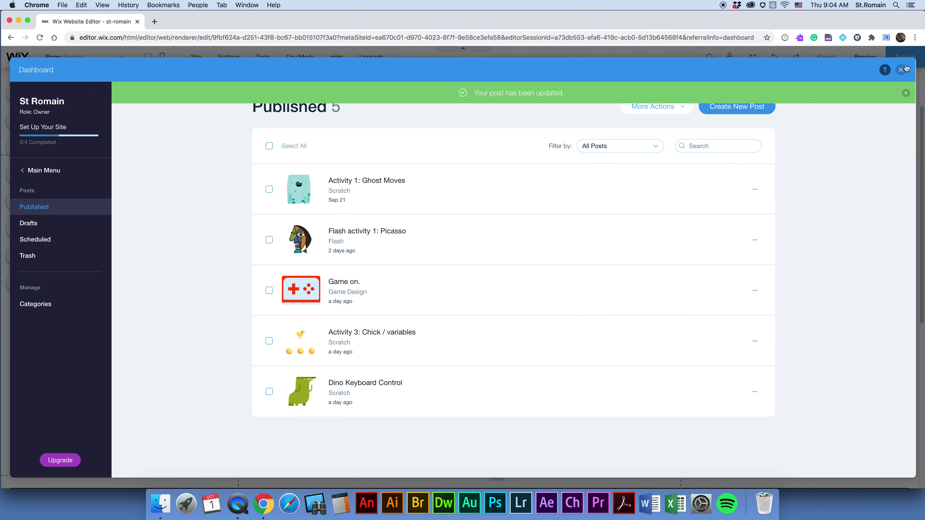
# Step: Leave the dashboard, publish the site, and dismiss the congratulations and mobile site dialogs
pyautogui.click(901, 70)
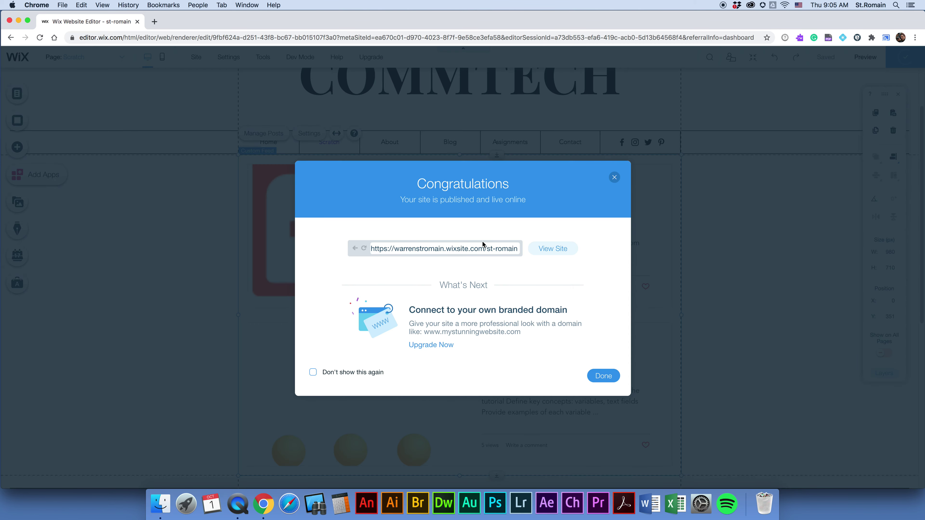
pyautogui.click(603, 376)
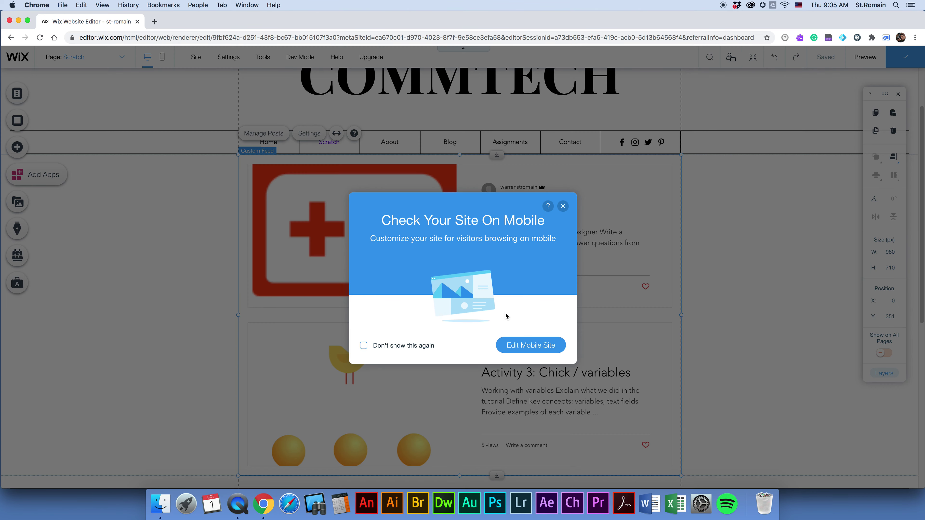
pyautogui.click(563, 206)
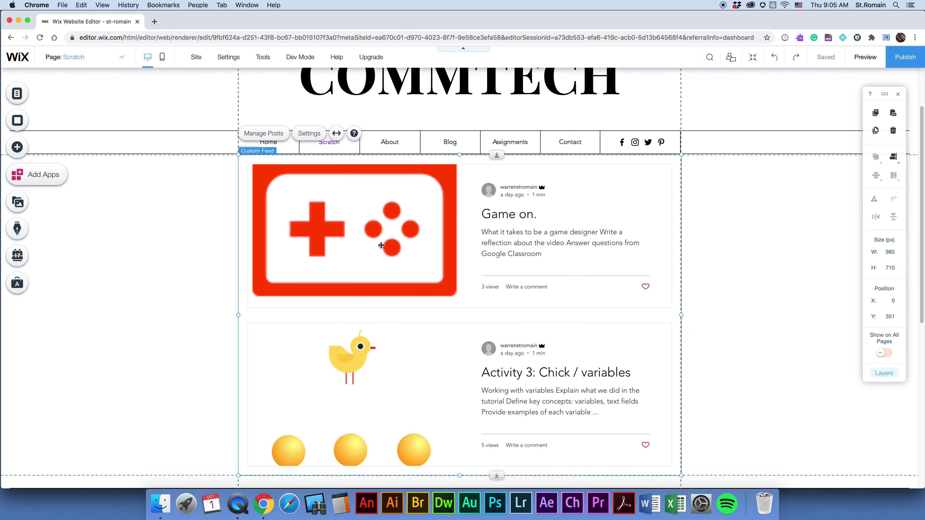
# Step: Set the Scratch page's custom feed to show only the Scratch category and look over its posts
pyautogui.click(310, 134)
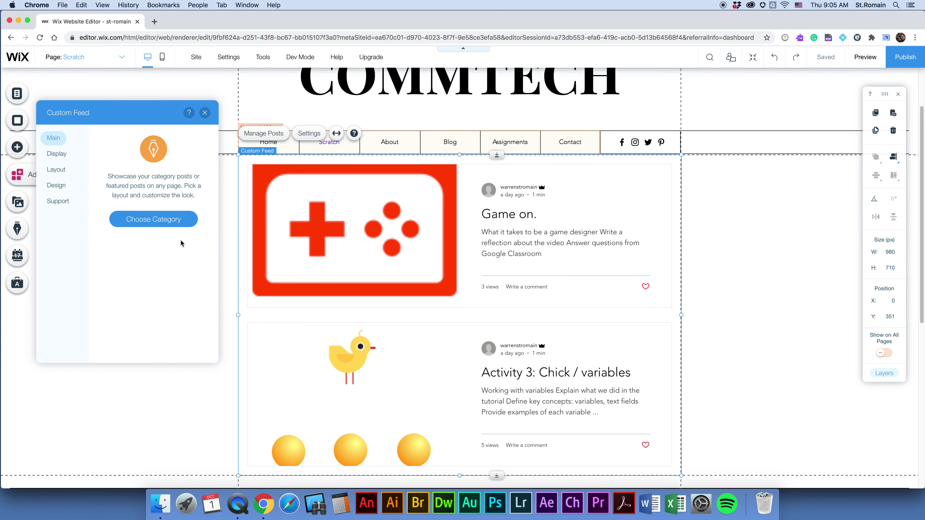
pyautogui.click(163, 222)
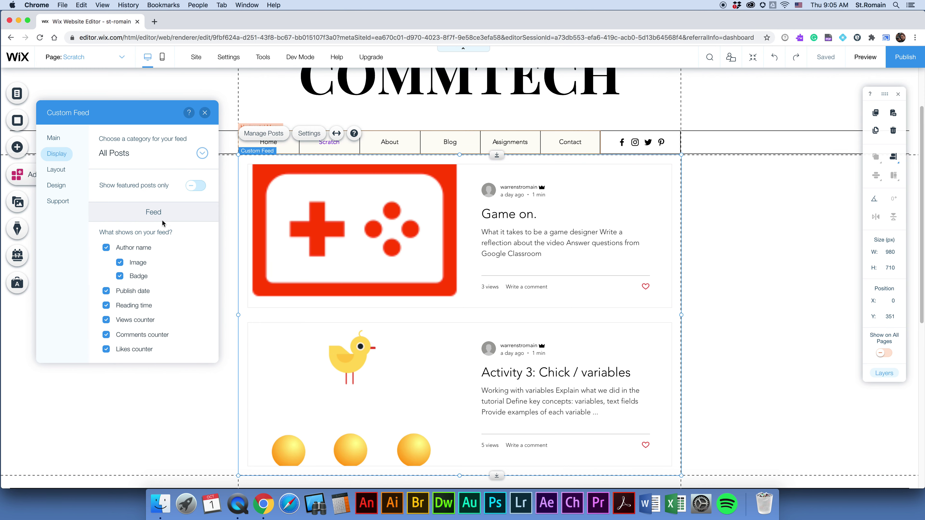
pyautogui.click(202, 153)
pyautogui.click(148, 171)
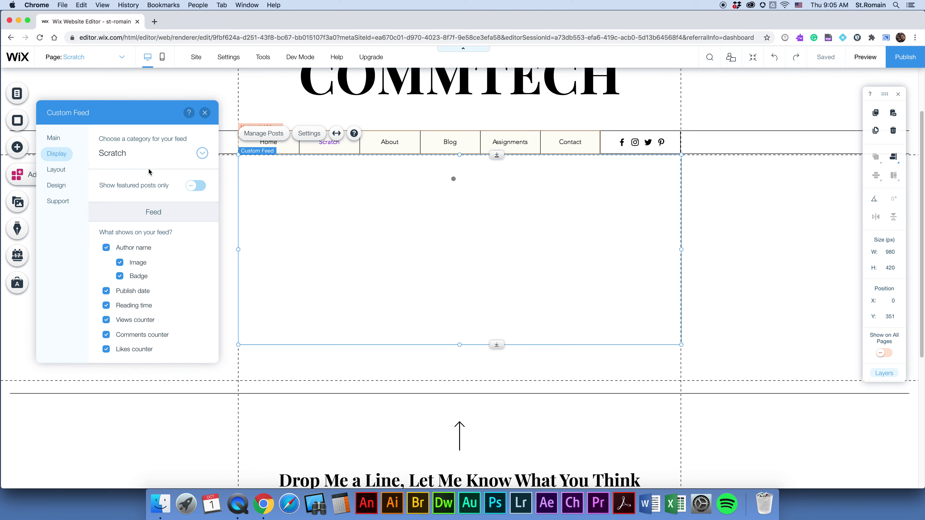
pyautogui.scroll(-5, 520, 254)
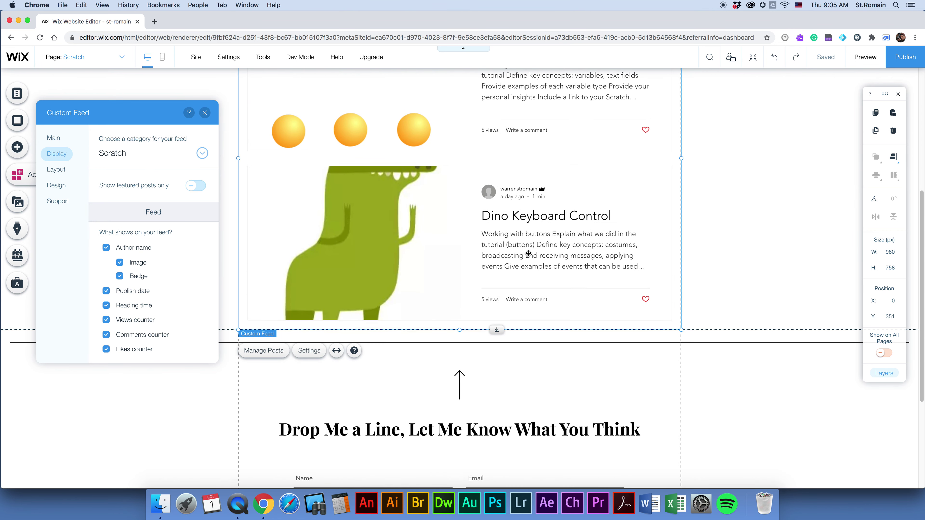
pyautogui.scroll(5, 529, 252)
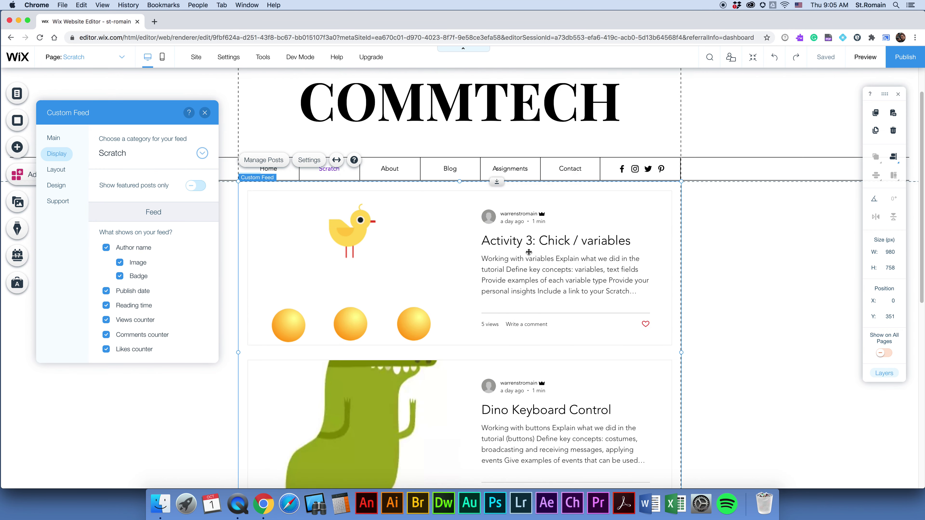
# Step: Set the custom feed's number of posts to show to 10 in its layout settings and review the whole feed
pyautogui.click(55, 171)
pyautogui.moveTo(105, 328); pyautogui.dragTo(124, 330)
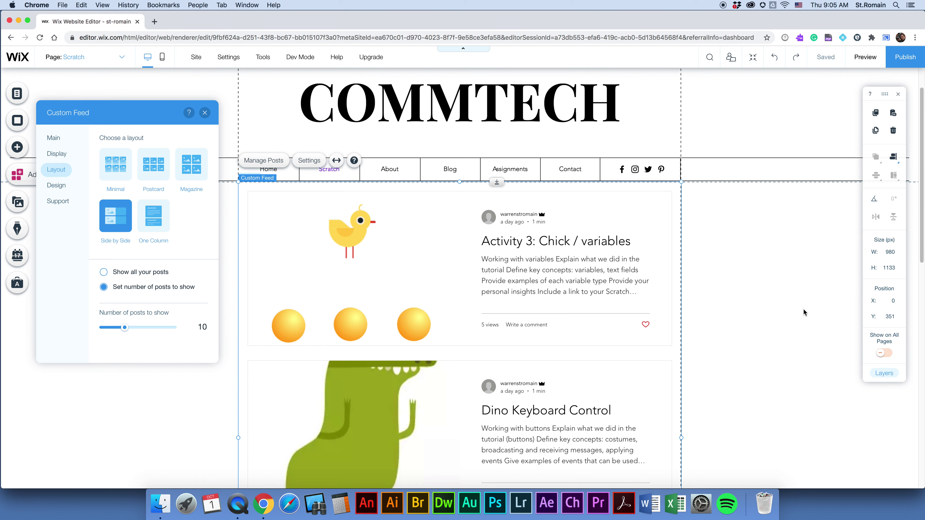
pyautogui.click(713, 297)
pyautogui.scroll(-6, 656, 250)
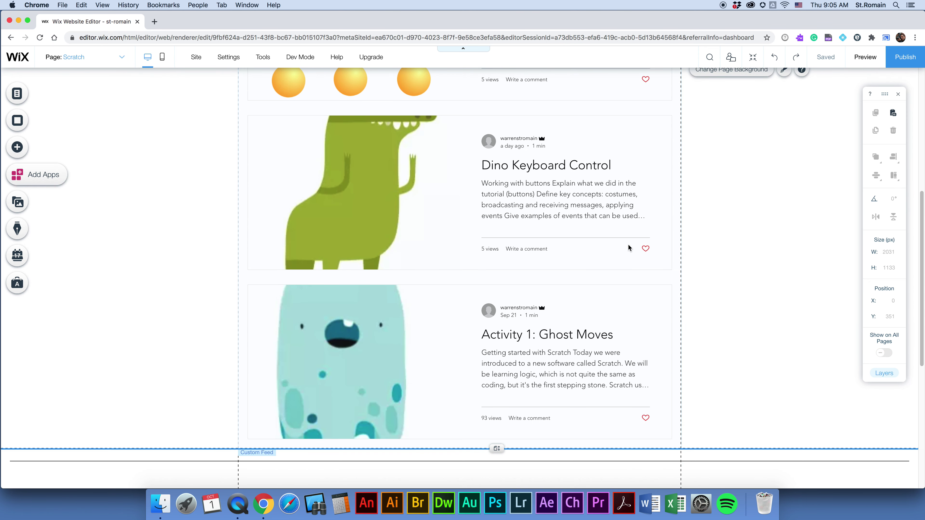
pyautogui.scroll(8, 568, 242)
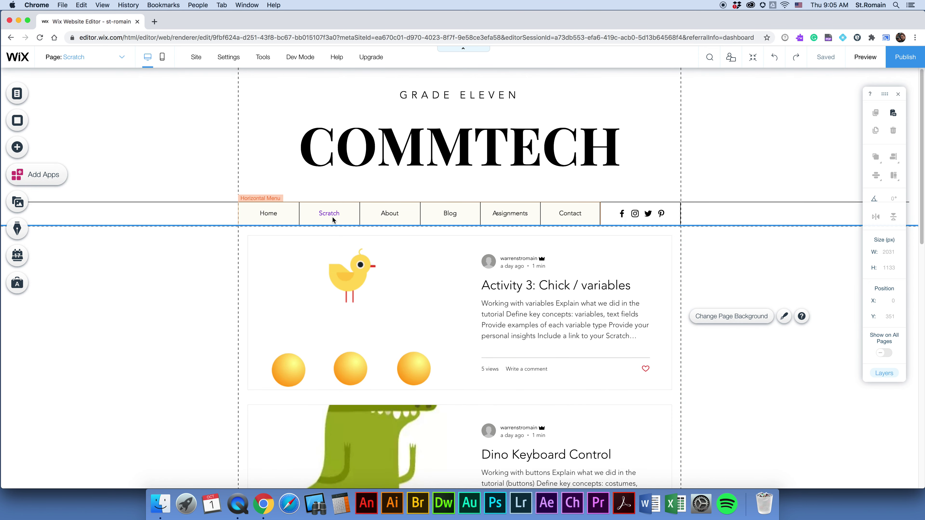
# Step: Add a new page to the site menu below Scratch and name it Flash
pyautogui.click(14, 97)
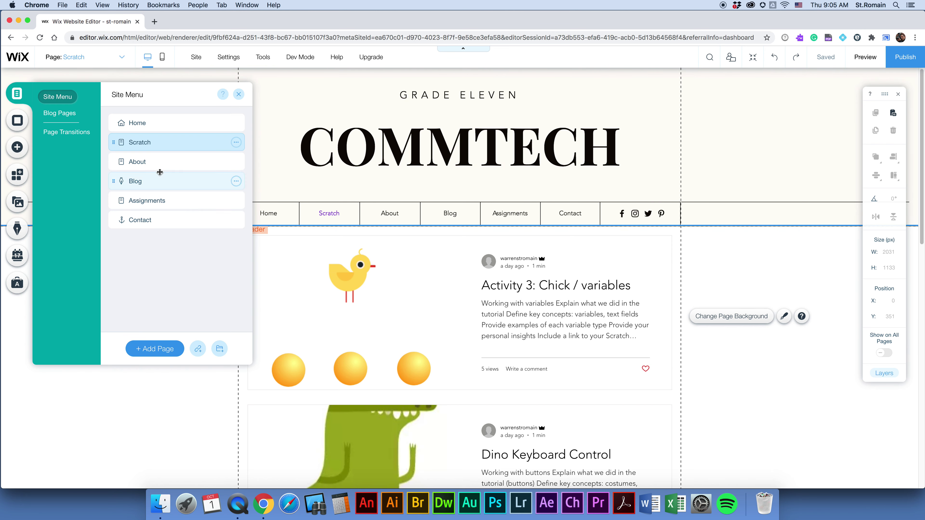
pyautogui.click(155, 349)
pyautogui.doubleClick(140, 163)
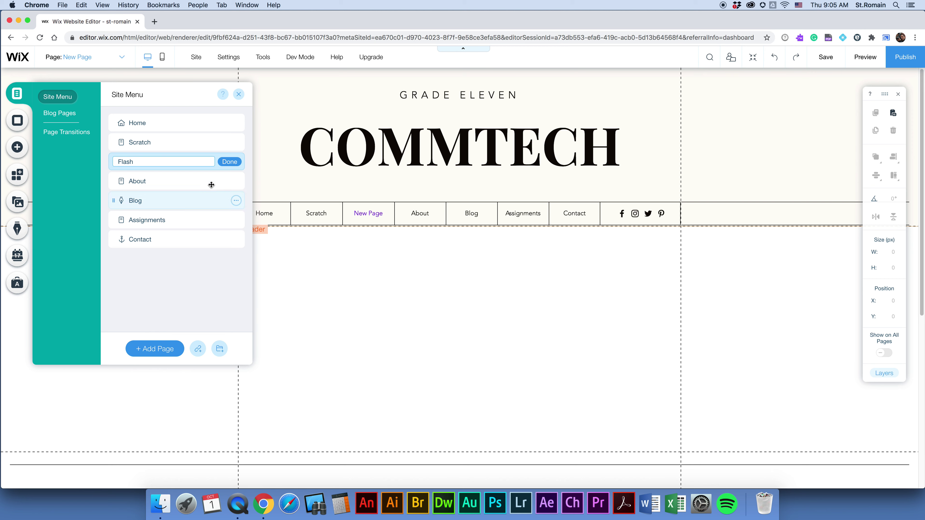
pyautogui.click(229, 161)
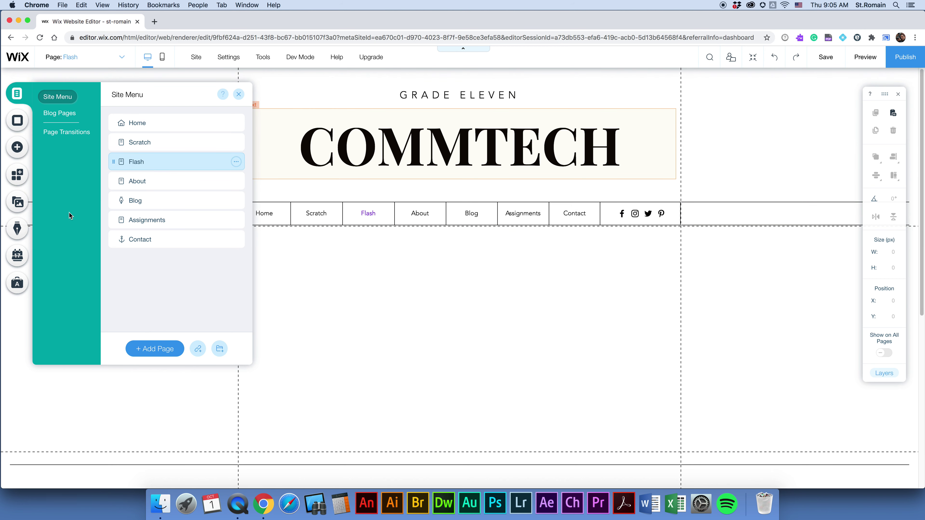
# Step: Add a Side by Side custom blog feed to the Flash page and position it directly below the navigation menu
pyautogui.click(26, 272)
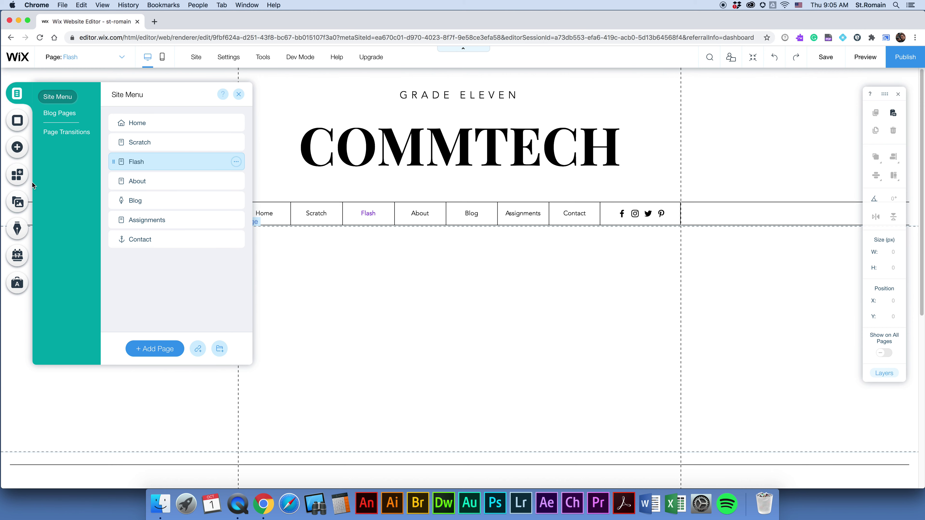
pyautogui.click(17, 147)
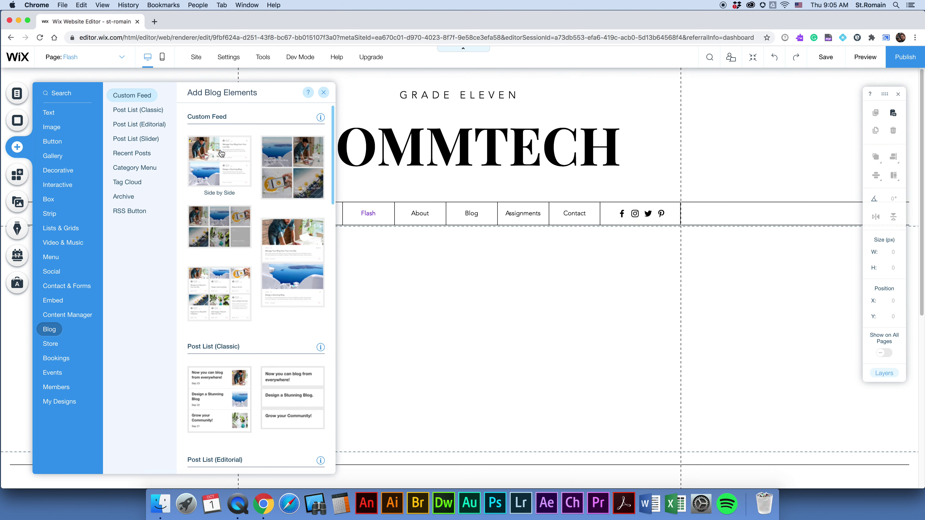
pyautogui.moveTo(217, 165); pyautogui.dragTo(421, 321)
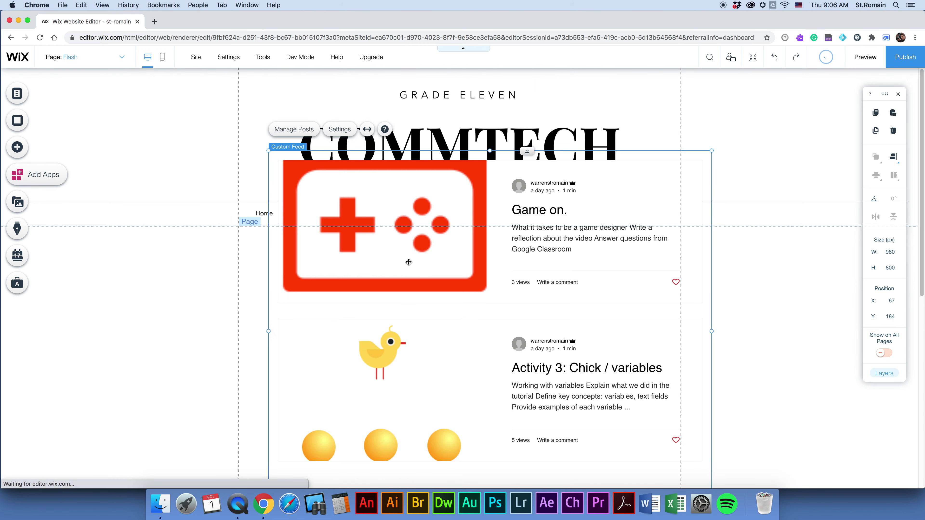
pyautogui.moveTo(274, 256); pyautogui.dragTo(250, 315)
# Step: Set the Flash page's custom feed to show only the Flash category
pyautogui.click(313, 205)
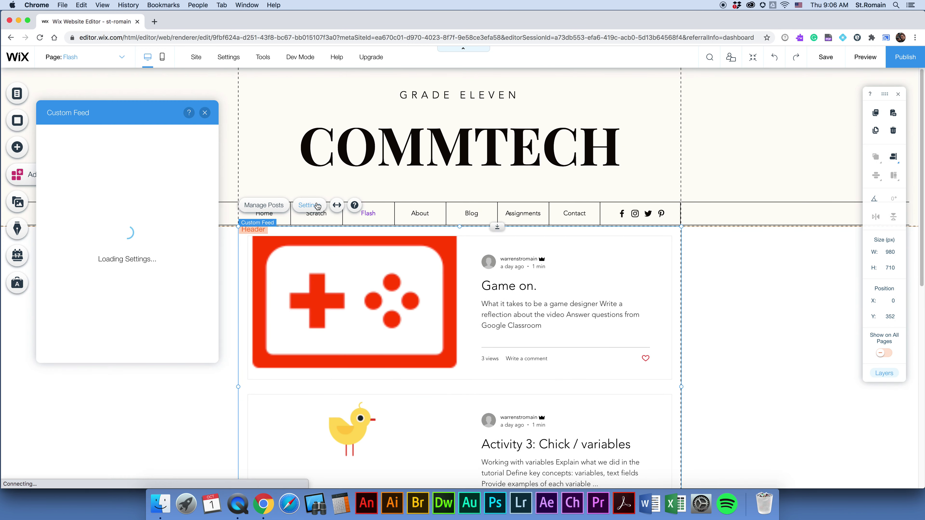
pyautogui.click(64, 156)
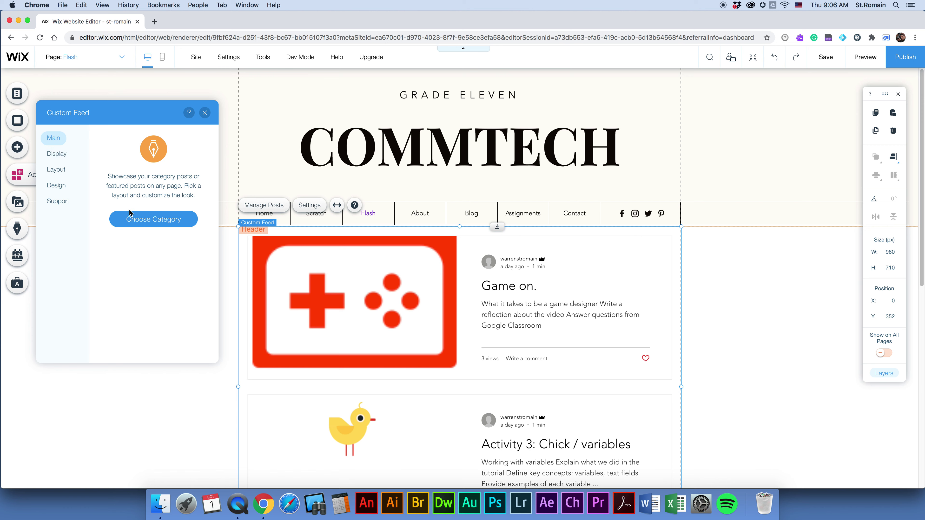
pyautogui.click(130, 164)
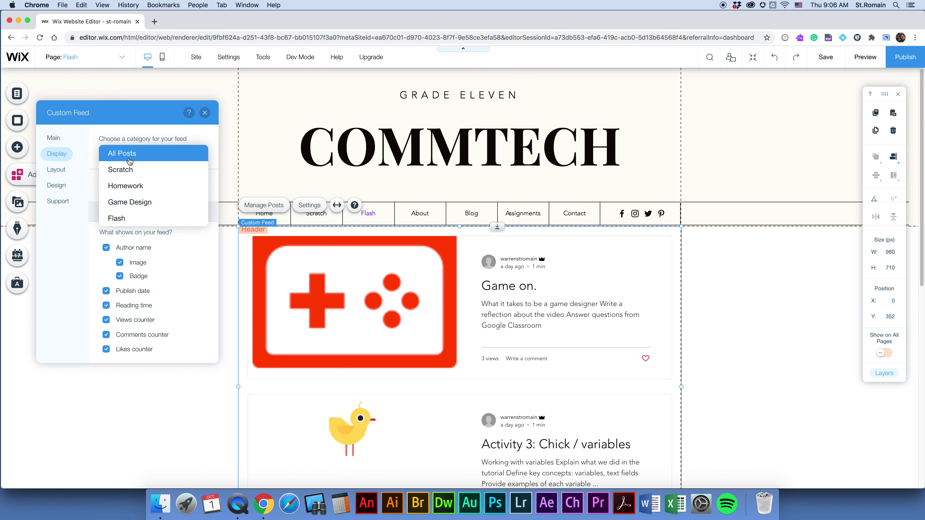
pyautogui.click(127, 217)
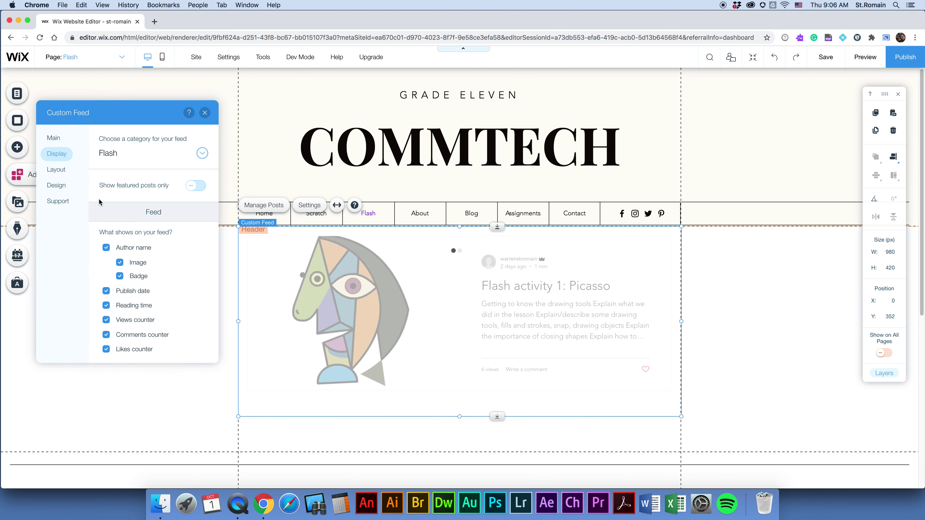
# Step: Change the number of posts to show in the Flash feed's layout settings and close the feed settings
pyautogui.click(57, 171)
pyautogui.click(197, 327)
pyautogui.press('BackSpace')
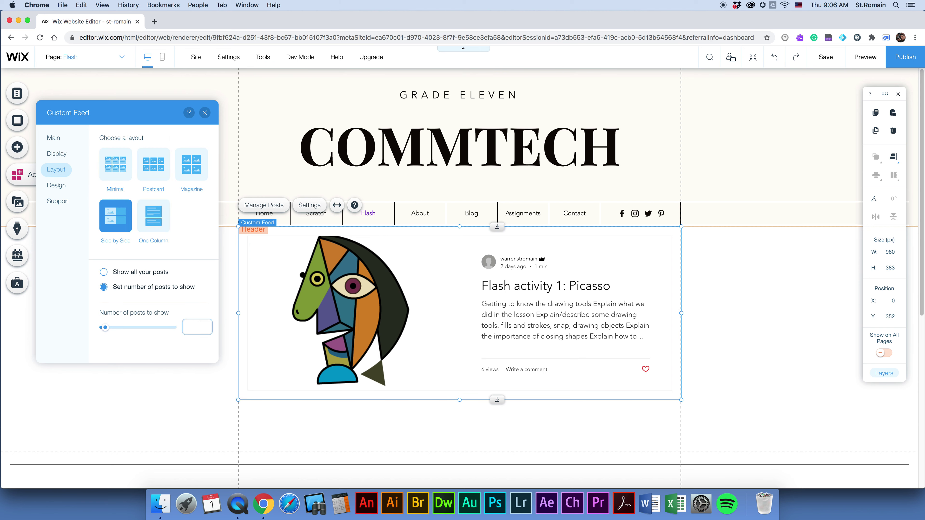
pyautogui.press('Return')
pyautogui.click(206, 113)
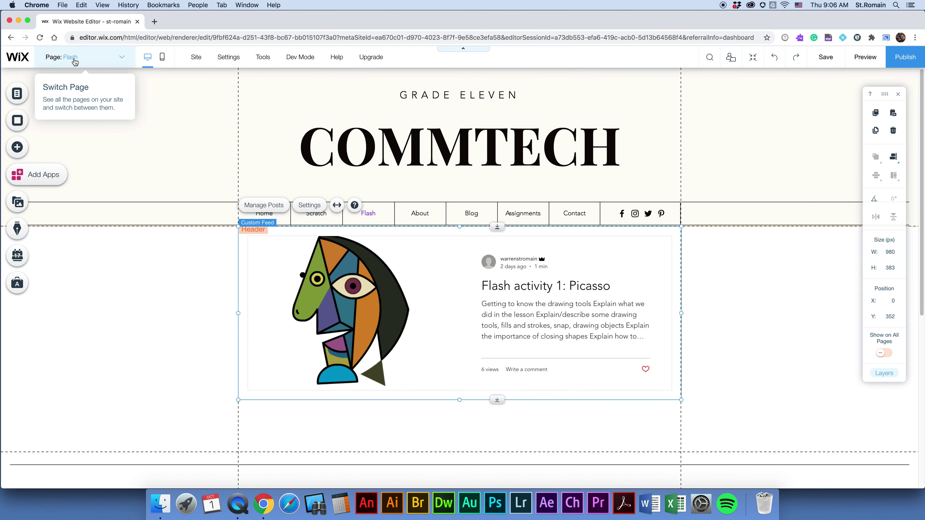
# Step: Hide the Blog page from the site's navigation menu
pyautogui.click(18, 93)
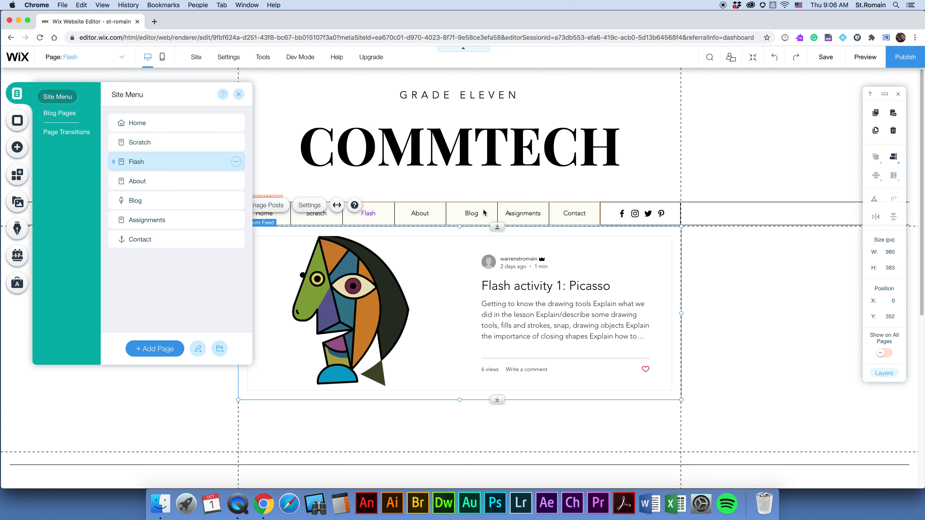
pyautogui.click(236, 201)
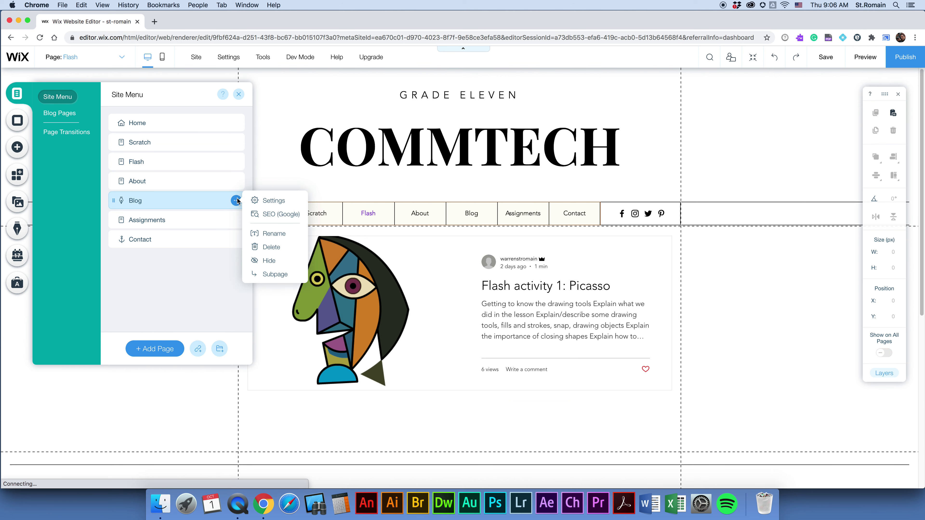
pyautogui.click(267, 261)
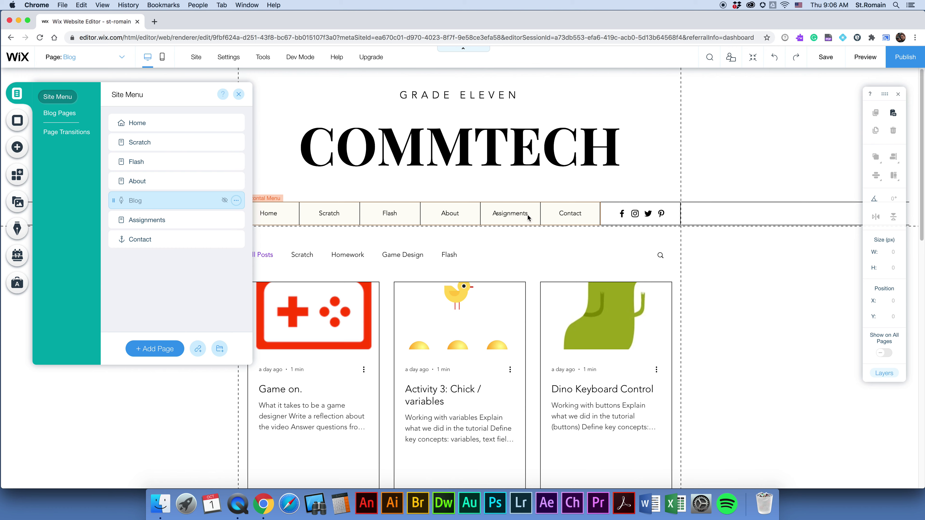
# Step: Delete the Assignments page and move the Scratch page below Flash in the site menu
pyautogui.click(153, 221)
pyautogui.click(236, 220)
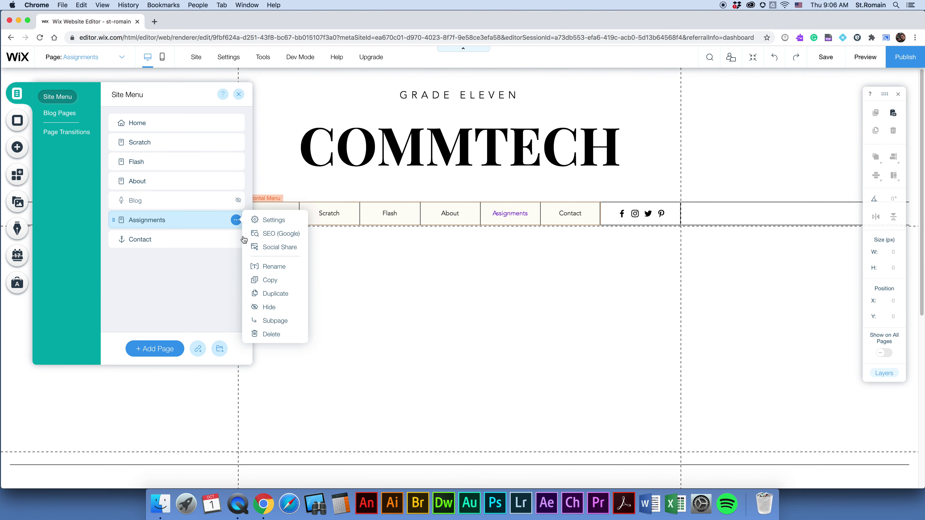
pyautogui.click(273, 334)
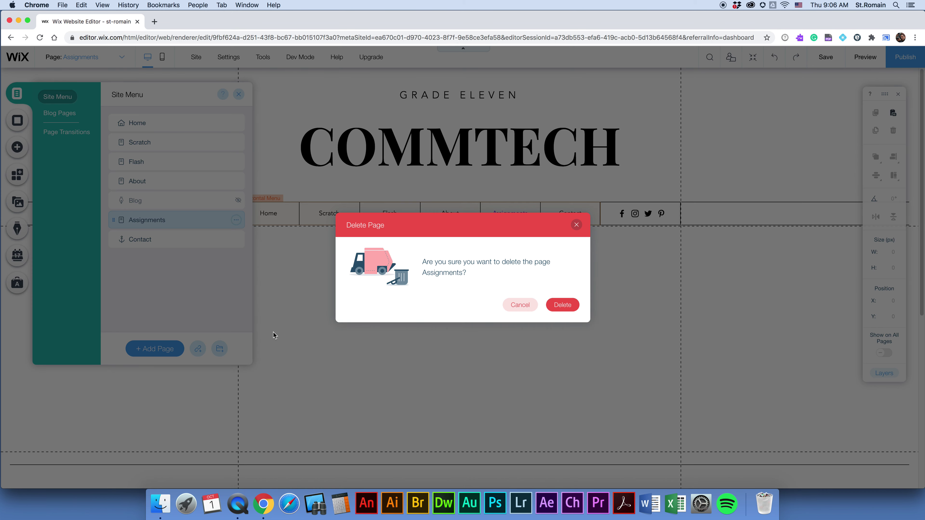
pyautogui.click(563, 305)
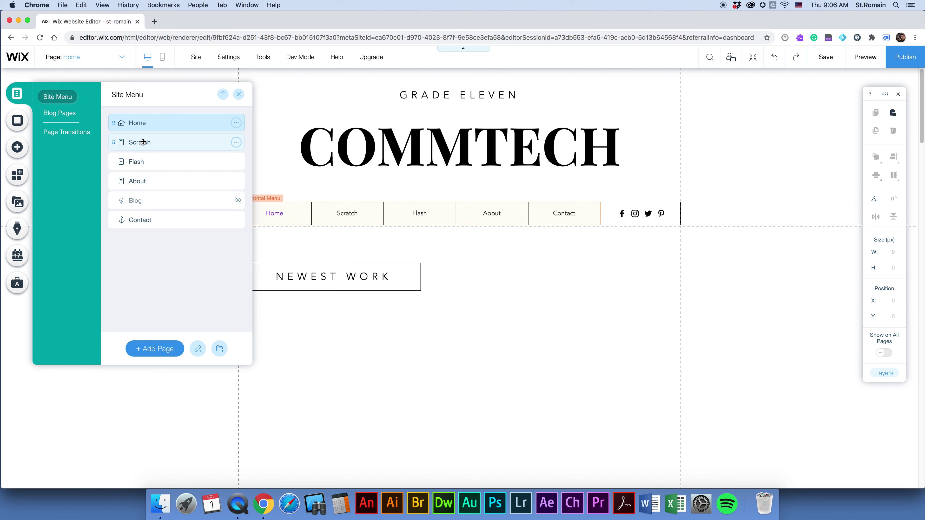
pyautogui.moveTo(146, 142); pyautogui.dragTo(148, 163)
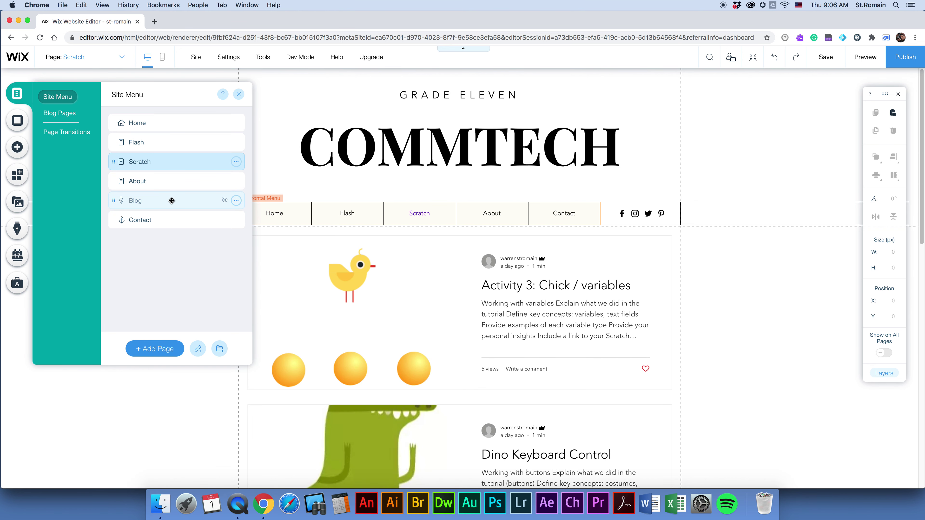